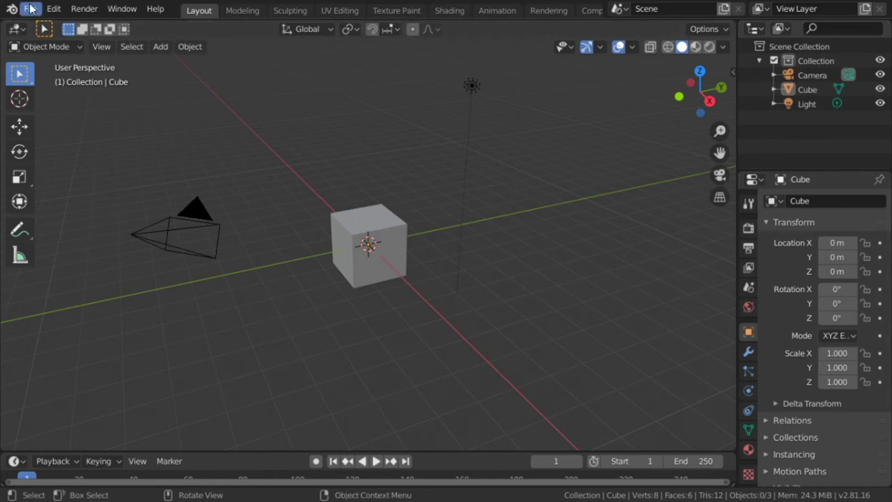
# - Bring up Blender's splash screen from the menu, then dismiss it
pyautogui.click(14, 9)
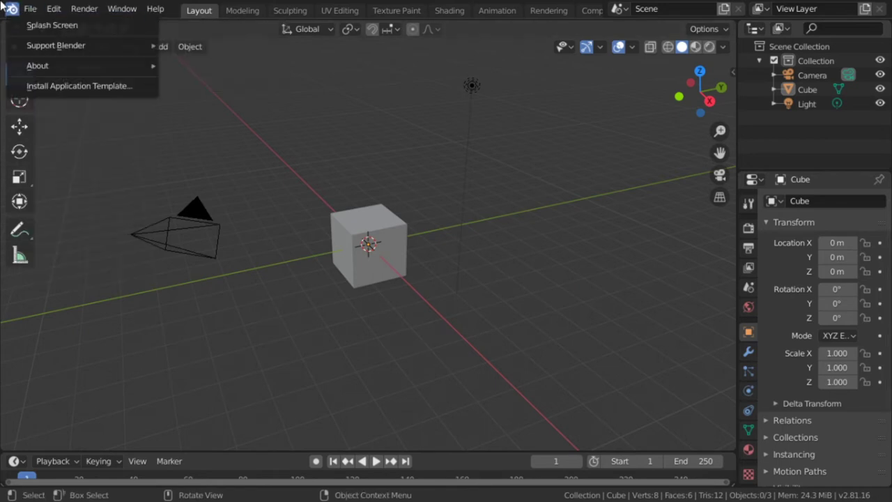
pyautogui.click(11, 25)
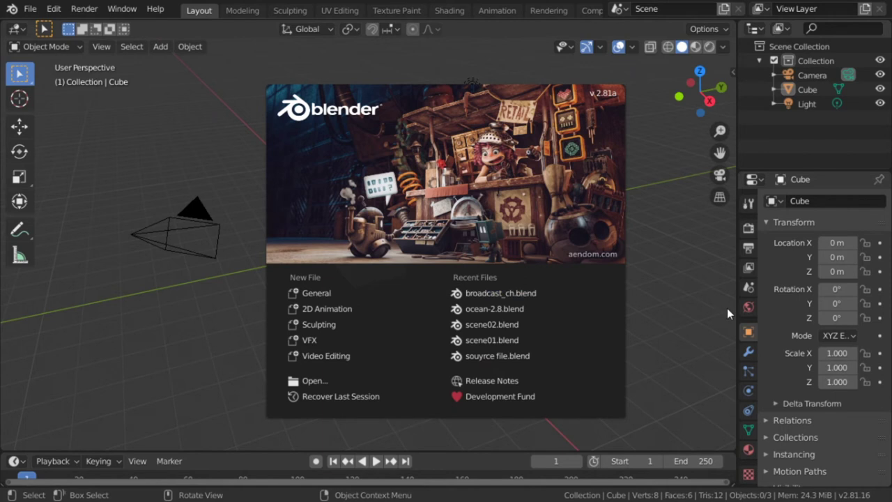
pyautogui.click(265, 443)
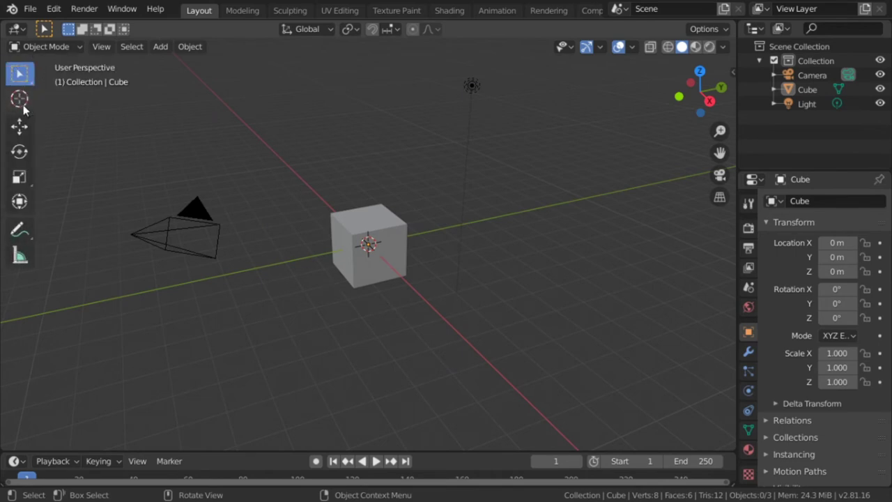
# - Merge the timeline into the 3D viewport and hide the toolbar
pyautogui.rightClick(292, 451)
pyautogui.click(249, 472)
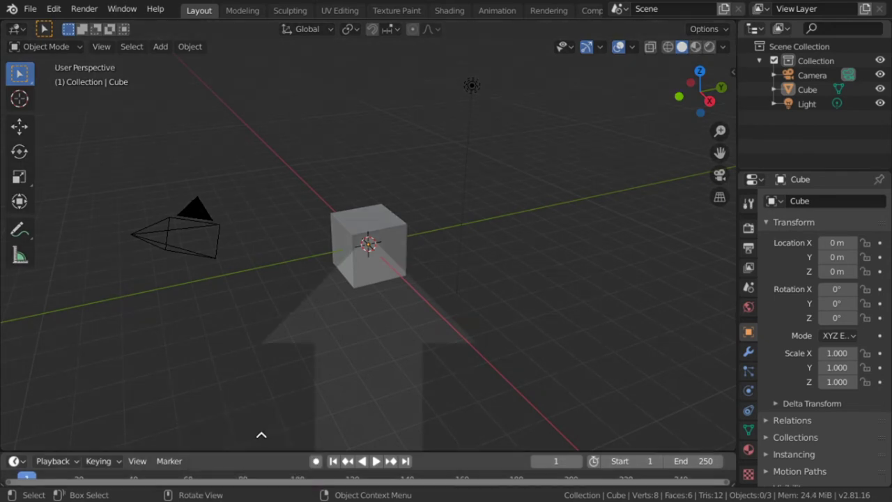
pyautogui.click(271, 425)
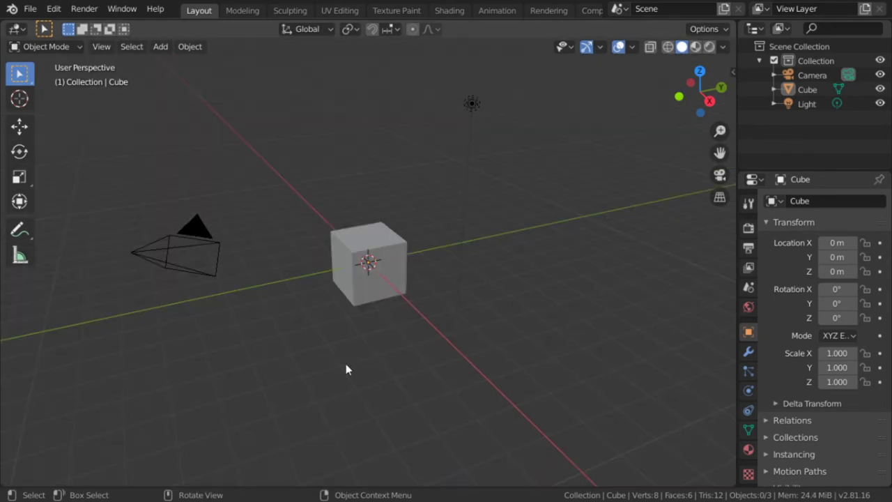
pyautogui.press('t')
# - Select and delete the default camera, cube and light
pyautogui.press('a')
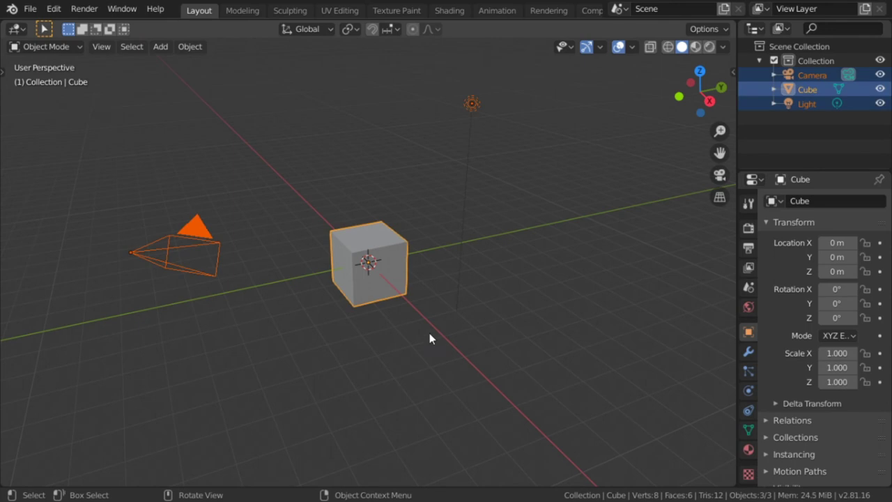
pyautogui.press('x')
pyautogui.click(459, 238)
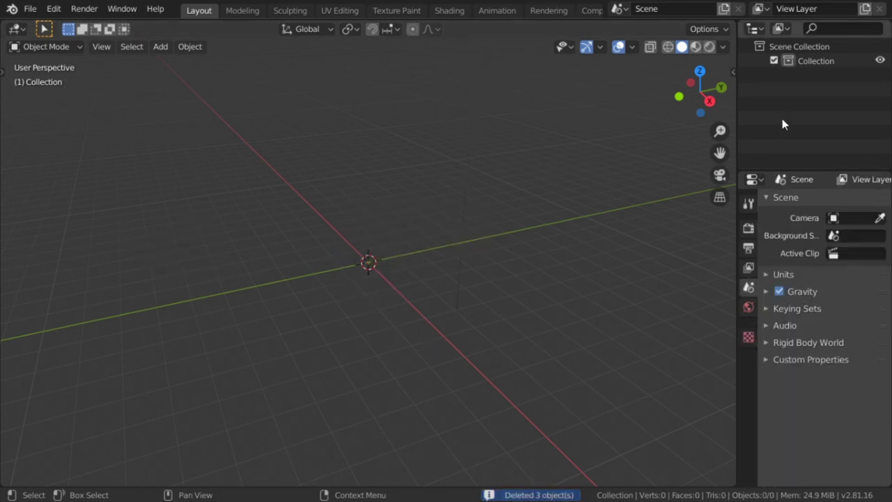
pyautogui.rightClick(794, 108)
# - Add a second collection and name the first two 'design' and 'references'
pyautogui.click(794, 108)
pyautogui.doubleClick(816, 61)
pyautogui.write('desi')
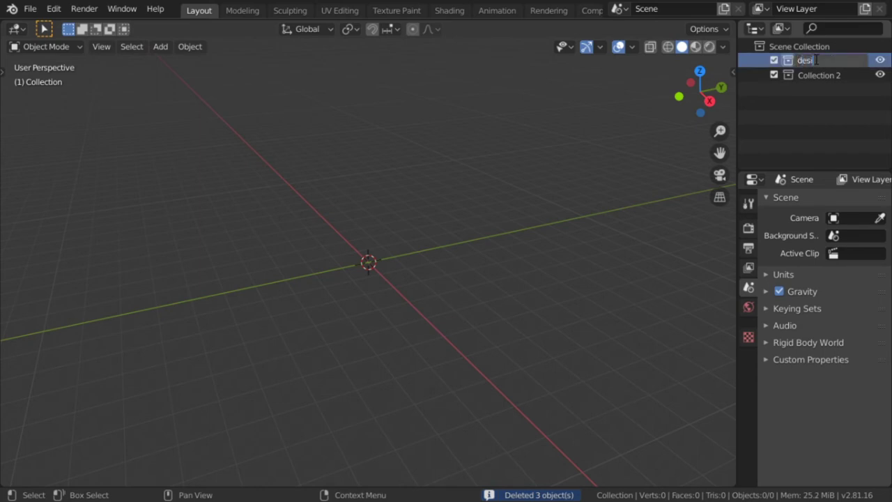
pyautogui.write('gn')
pyautogui.press('Return')
pyautogui.click(817, 75)
pyautogui.doubleClick(816, 74)
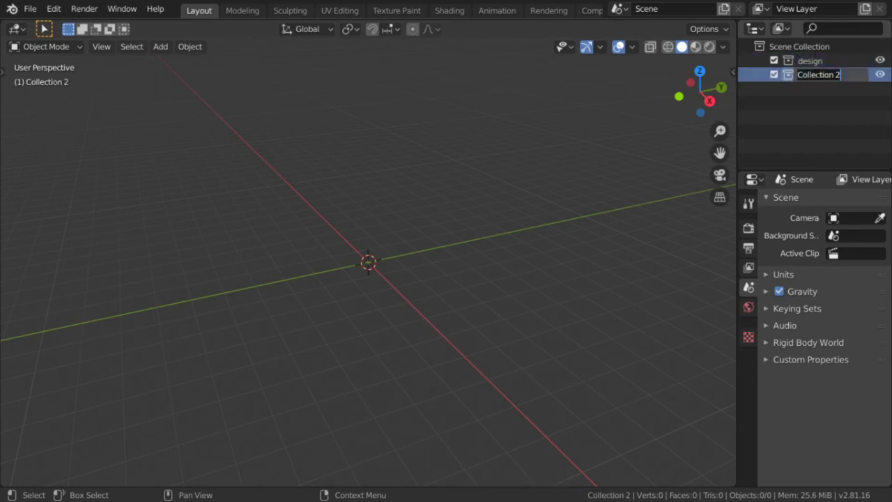
pyautogui.write('references')
pyautogui.press('Return')
# - Add two more collections and name them 'trash' and 'lighting'
pyautogui.rightClick(814, 89)
pyautogui.click(814, 97)
pyautogui.click(821, 90)
pyautogui.doubleClick(821, 90)
pyautogui.write('trash')
pyautogui.press('Return')
pyautogui.rightClick(821, 105)
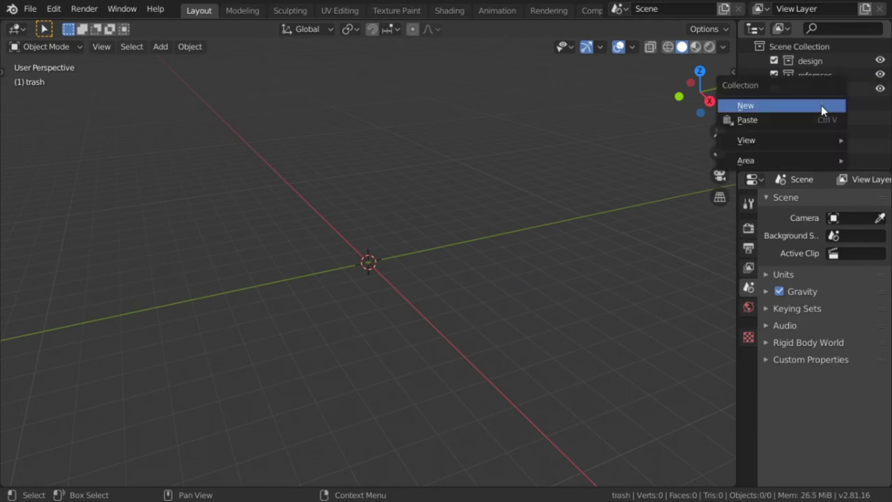
pyautogui.click(821, 105)
pyautogui.click(820, 105)
pyautogui.doubleClick(821, 105)
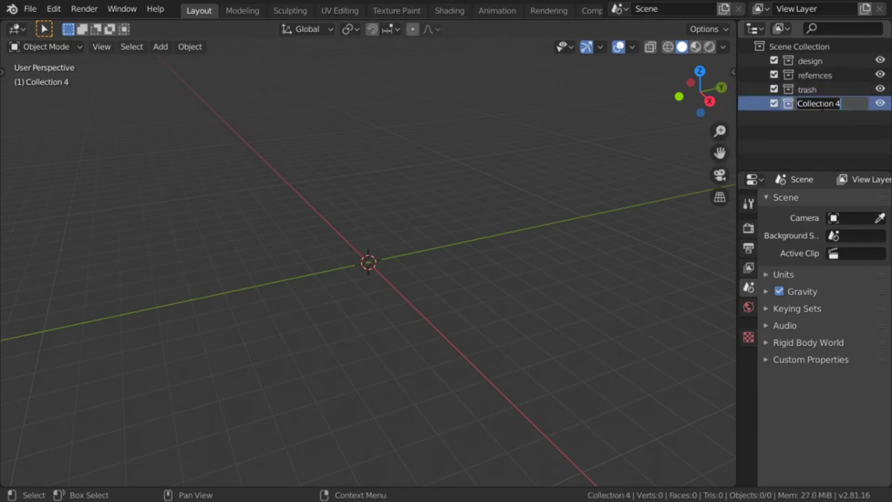
pyautogui.write('lighting')
pyautogui.press('Return')
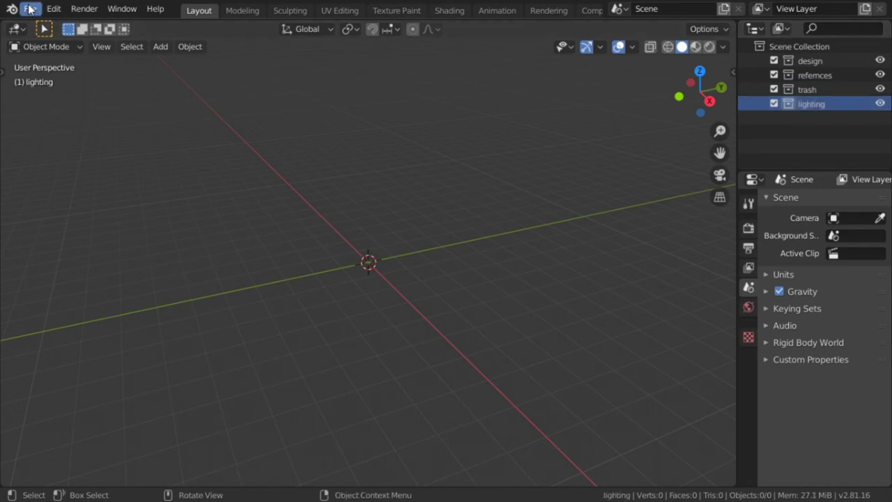
# - In Preferences > Add-ons, search 'node' and enable Node Wrangler
pyautogui.click(54, 9)
pyautogui.click(100, 210)
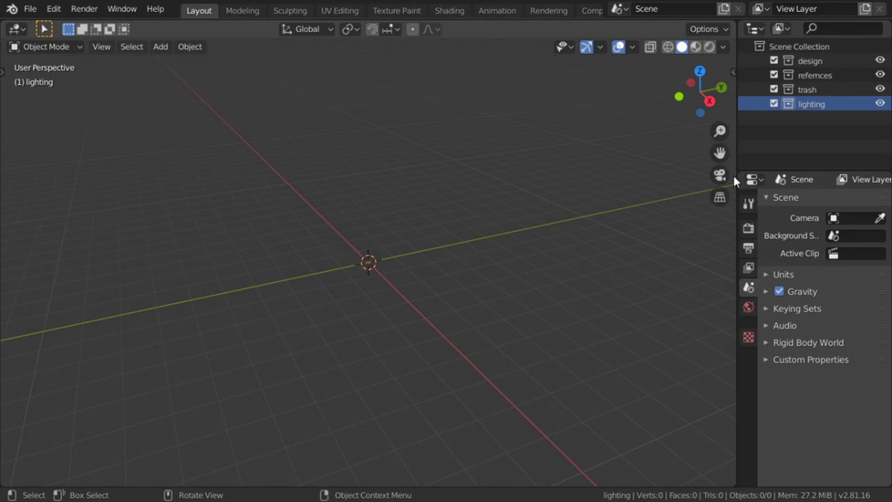
pyautogui.moveTo(836, 49); pyautogui.dragTo(537, 58)
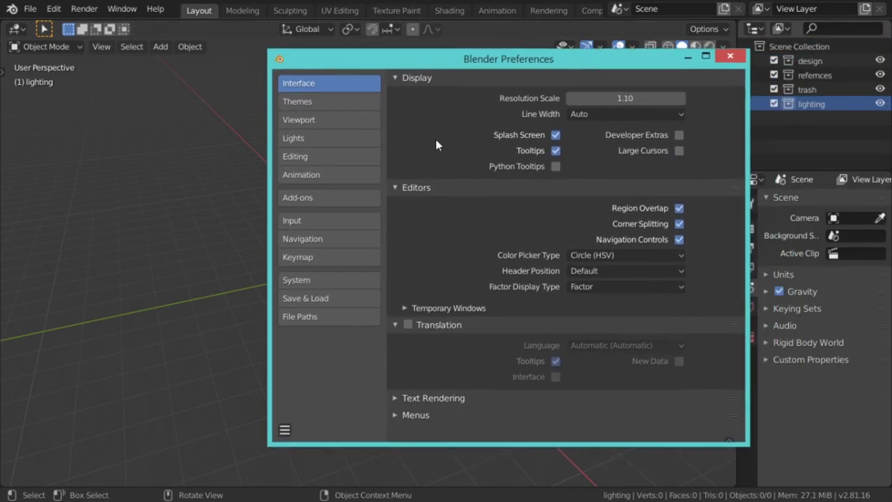
pyautogui.click(346, 197)
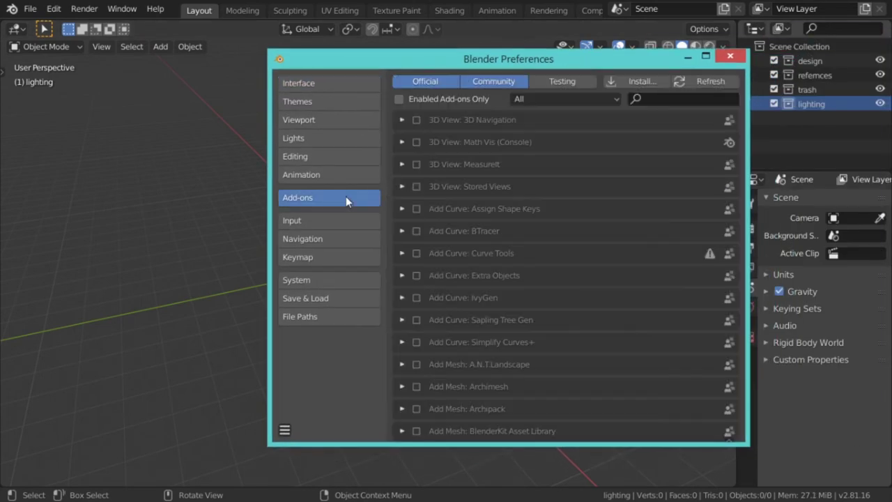
pyautogui.click(692, 97)
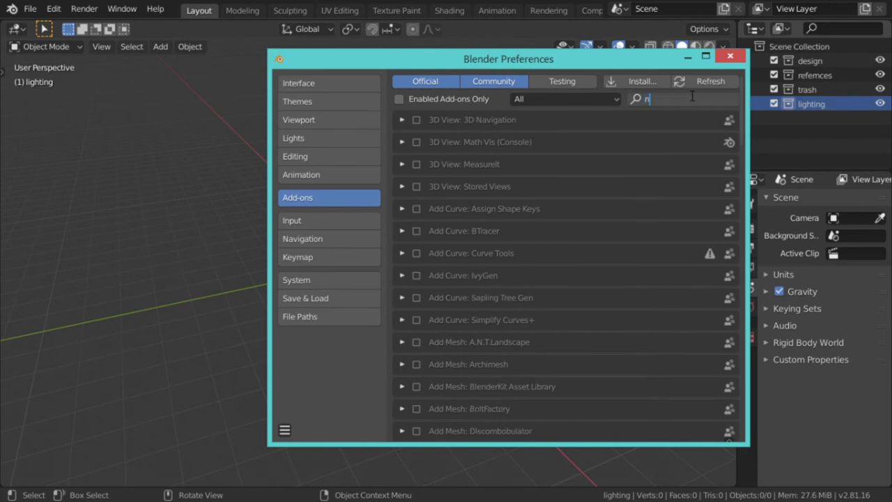
pyautogui.write('node')
pyautogui.press('Return')
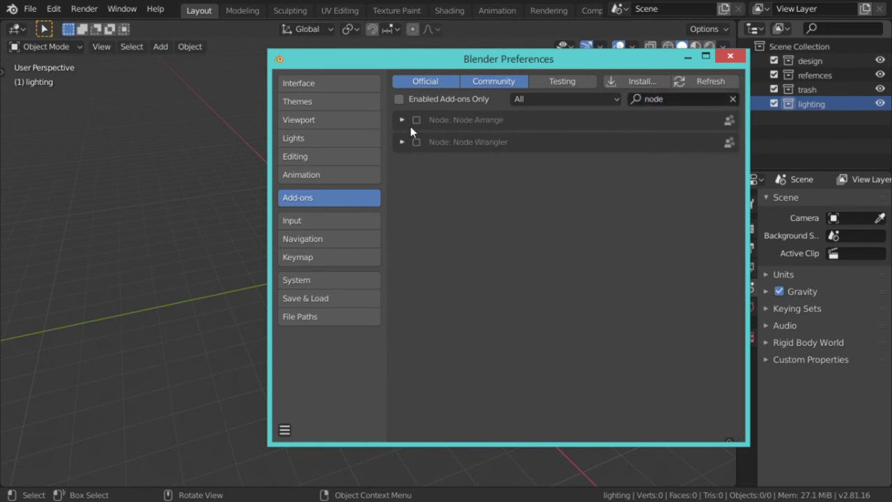
pyautogui.click(417, 120)
pyautogui.click(417, 141)
pyautogui.click(417, 120)
# - Search 'loop' and enable the LoopTools add-on, then clear the search
pyautogui.click(682, 101)
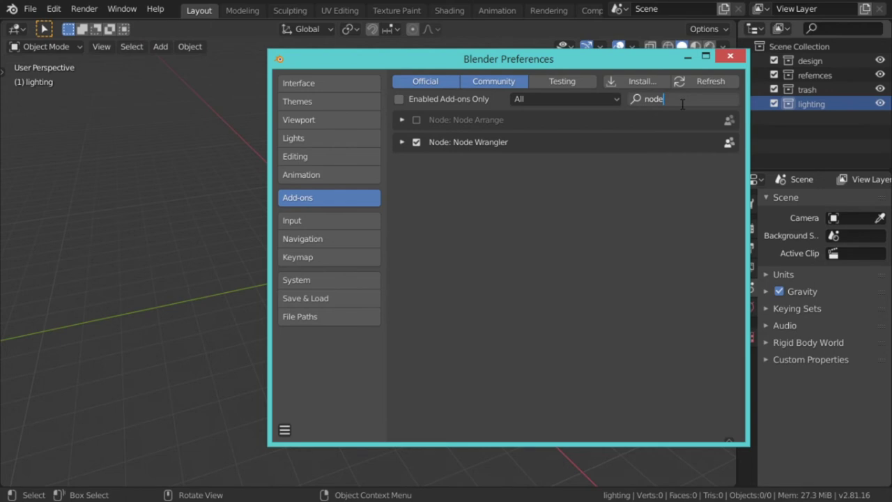
pyautogui.hotkey('ctrl', 'a')
pyautogui.write('loop')
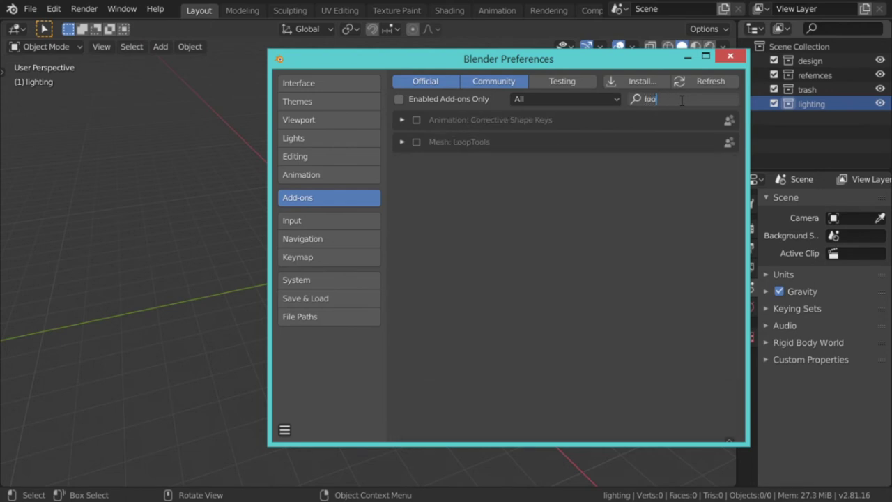
pyautogui.click(414, 122)
pyautogui.click(416, 121)
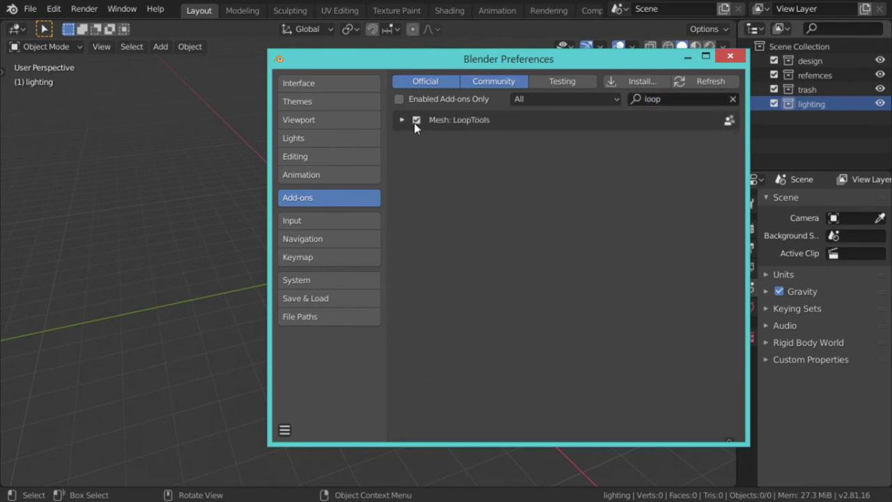
pyautogui.click(672, 101)
pyautogui.write('cast')
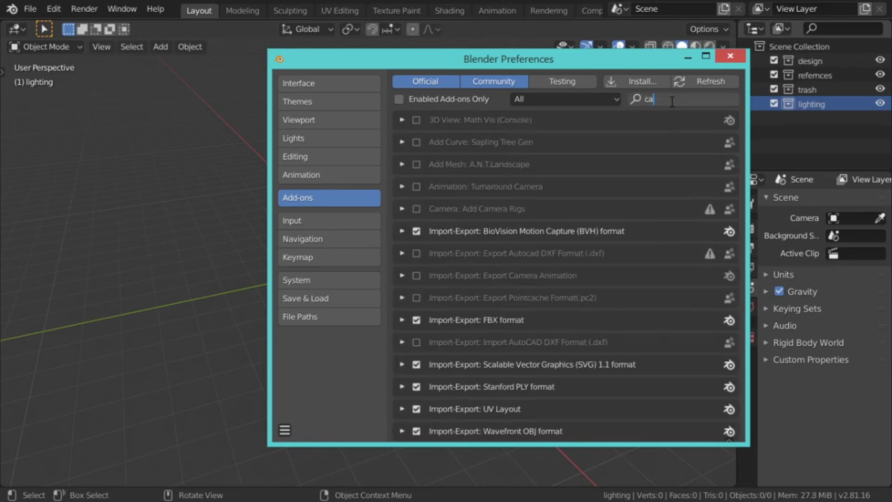
pyautogui.press('BackSpace')
pyautogui.press('BackSpace')
pyautogui.press('BackSpace')
pyautogui.press('BackSpace')
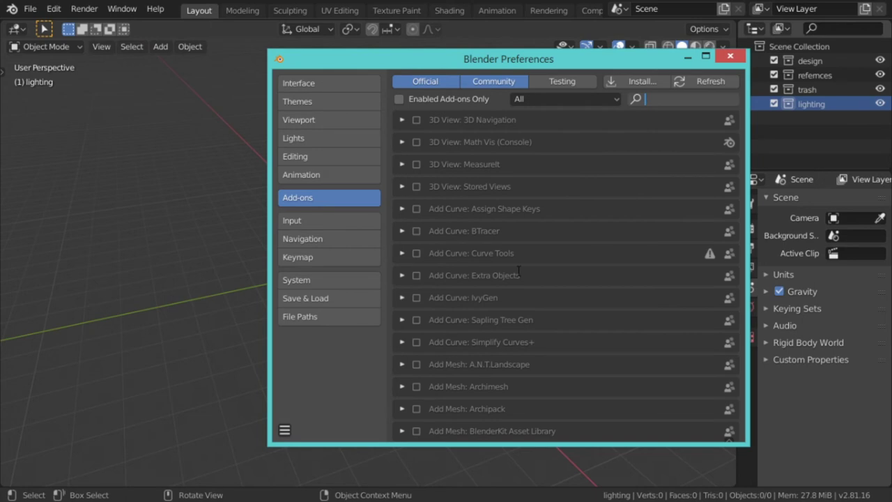
# - Save the preferences and close the Preferences window
pyautogui.doubleClick(542, 58)
pyautogui.click(852, 9)
pyautogui.click(285, 431)
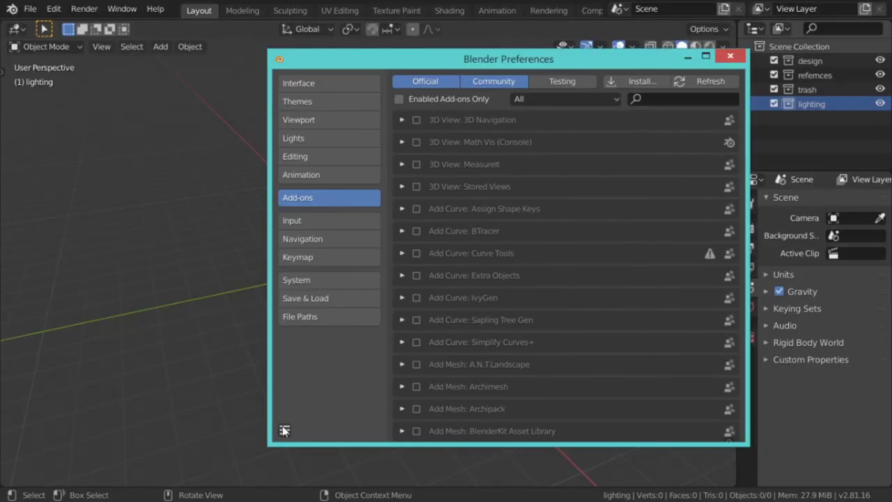
pyautogui.click(284, 431)
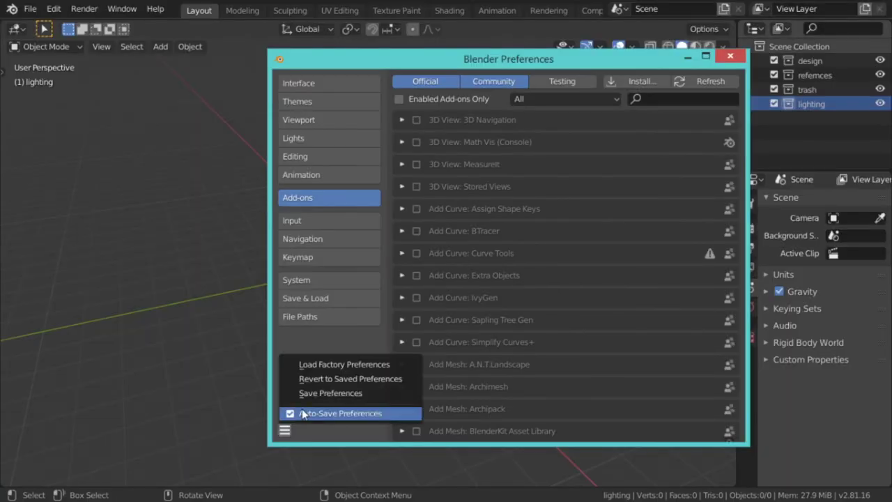
pyautogui.click(349, 394)
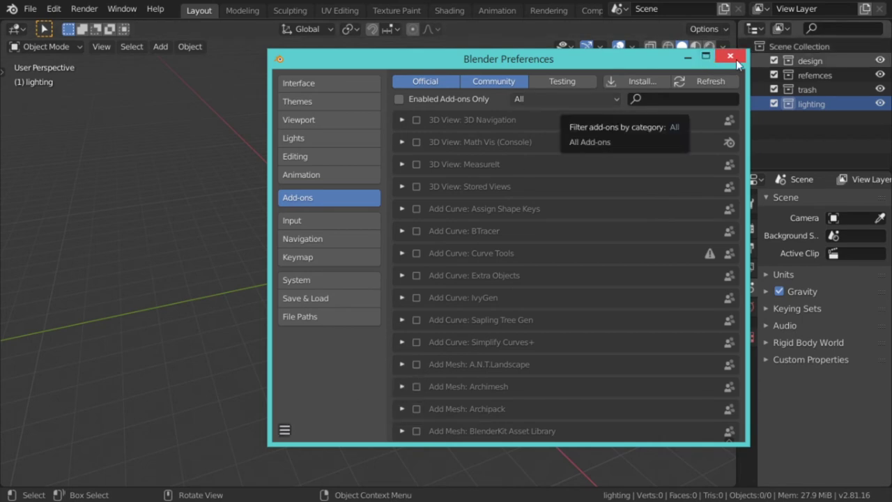
pyautogui.click(730, 56)
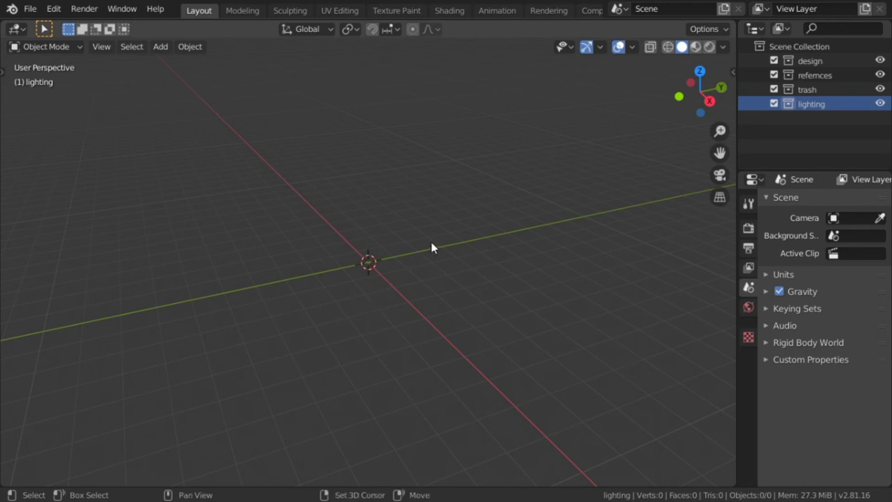
# - Add a plane at the origin and show its modifier properties
pyautogui.hotkey('shift', 'a')
pyautogui.click(483, 226)
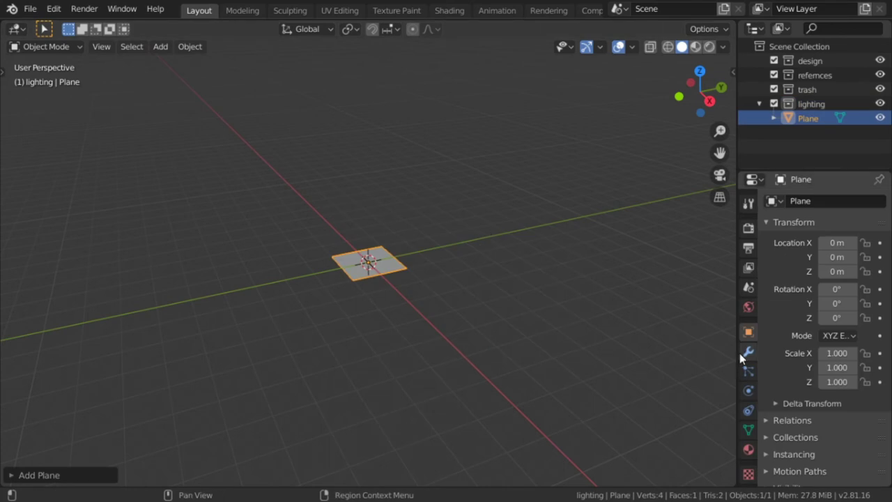
pyautogui.click(747, 352)
pyautogui.moveTo(736, 276); pyautogui.dragTo(693, 263)
# - Browse the sidebar's Item, Tool and View tabs, collapsing the tool and workspace sections
pyautogui.click(627, 251)
pyautogui.press('n')
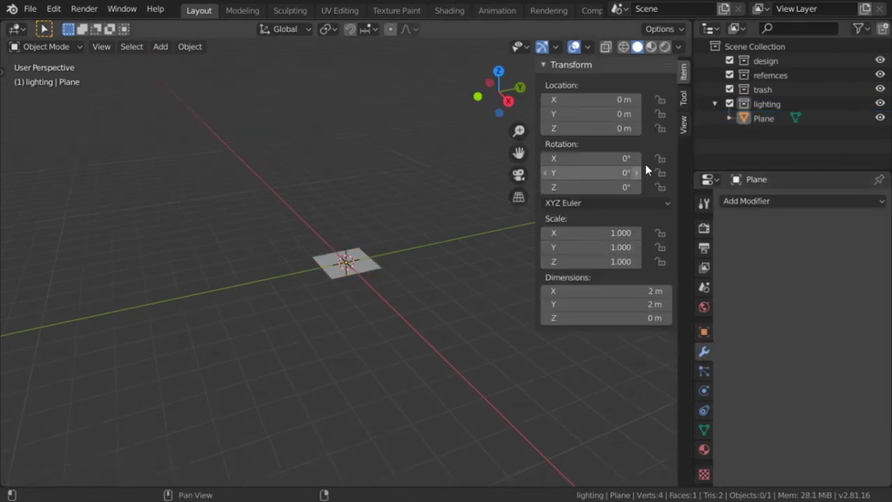
pyautogui.click(684, 99)
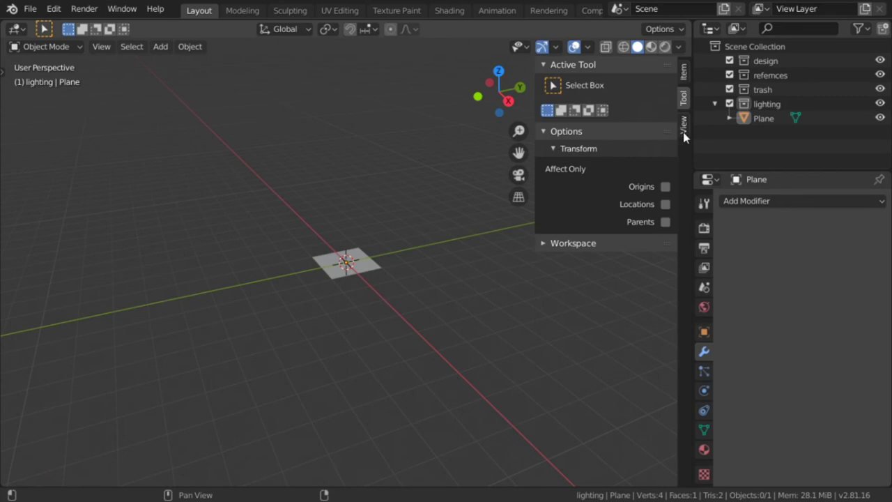
pyautogui.click(683, 129)
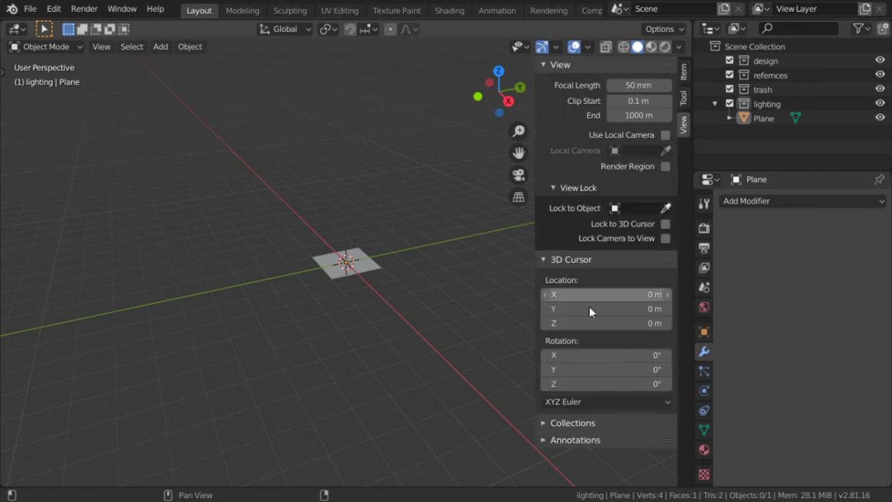
pyautogui.click(683, 103)
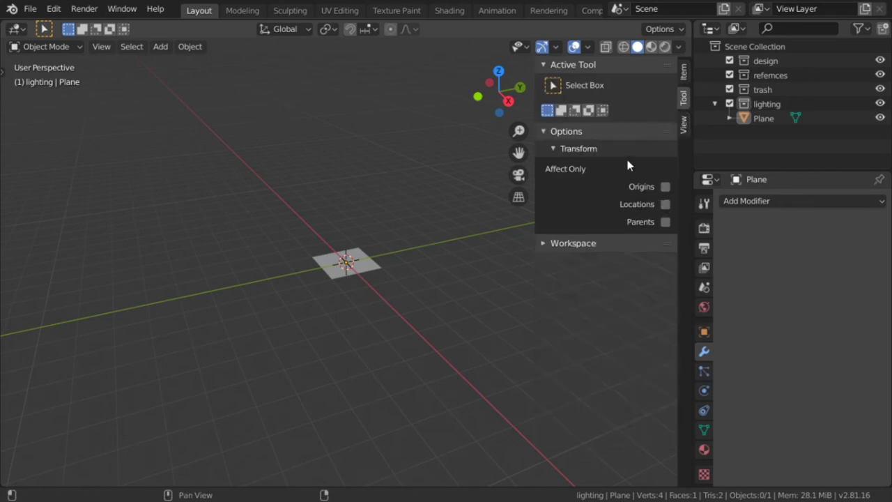
pyautogui.click(584, 132)
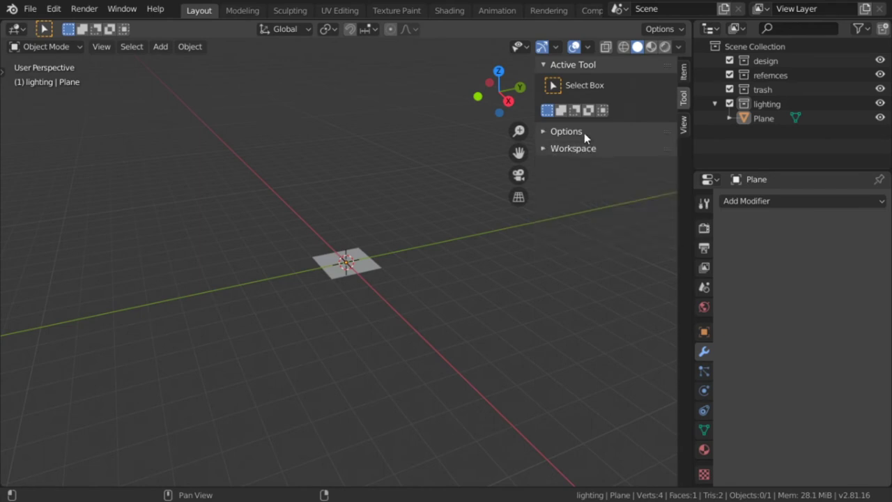
pyautogui.click(578, 64)
pyautogui.click(589, 98)
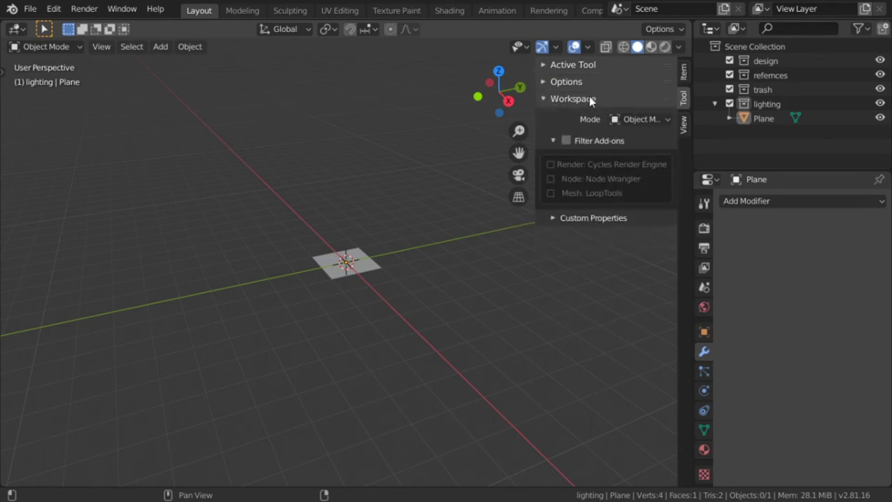
pyautogui.click(589, 98)
# - Add a Solidify modifier to the plane, zoom in and select the Plane
pyautogui.press('n')
pyautogui.click(759, 202)
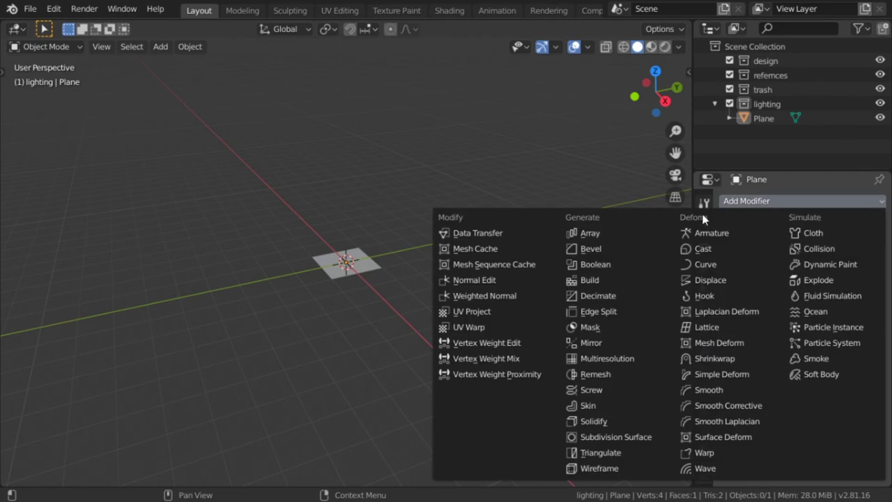
pyautogui.click(627, 421)
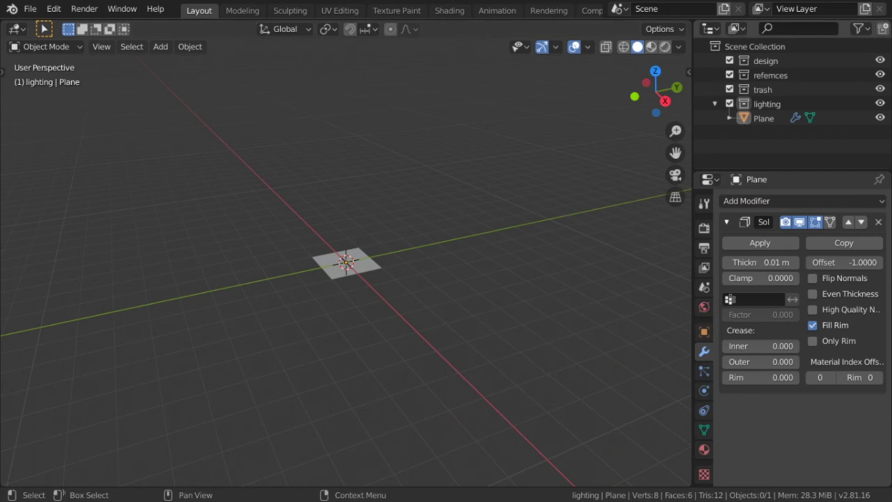
pyautogui.scroll(10, 345, 265)
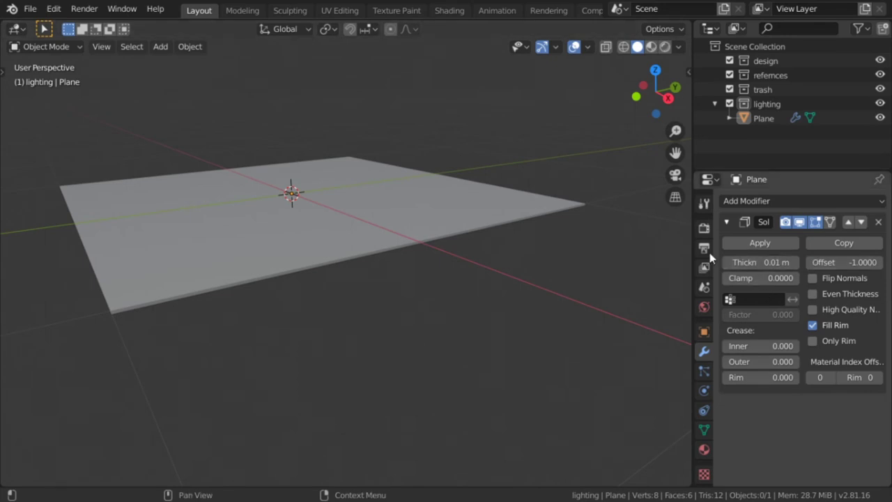
pyautogui.click(360, 257)
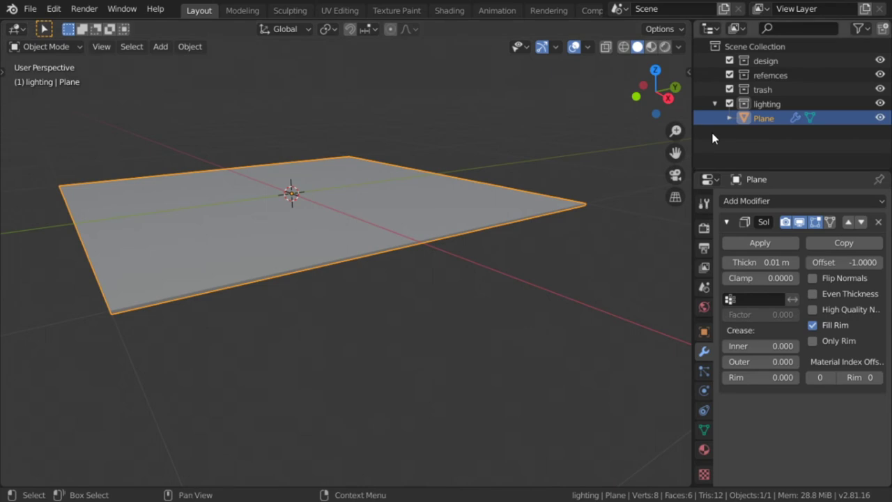
# - Move the Plane into the design collection and exclude refemces, trash and lighting
pyautogui.press('m')
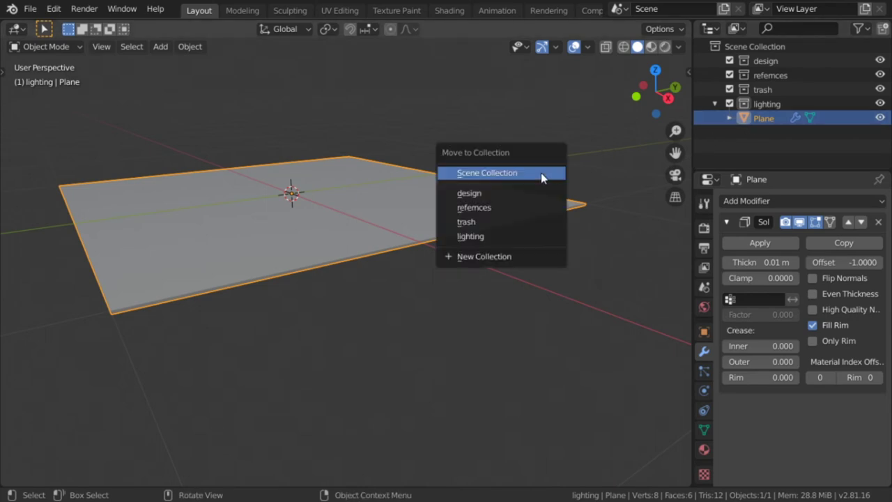
pyautogui.click(504, 193)
pyautogui.moveTo(729, 89); pyautogui.dragTo(730, 118)
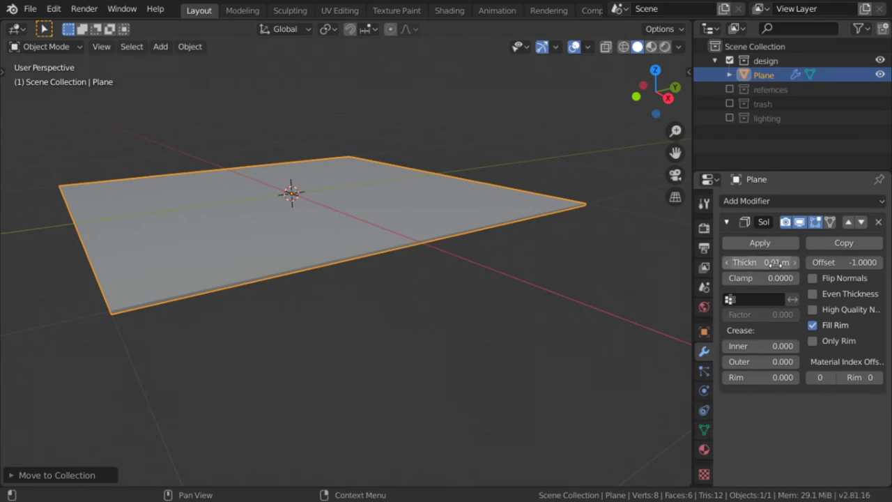
# - Set the scene's length units to Centimeters
pyautogui.click(704, 287)
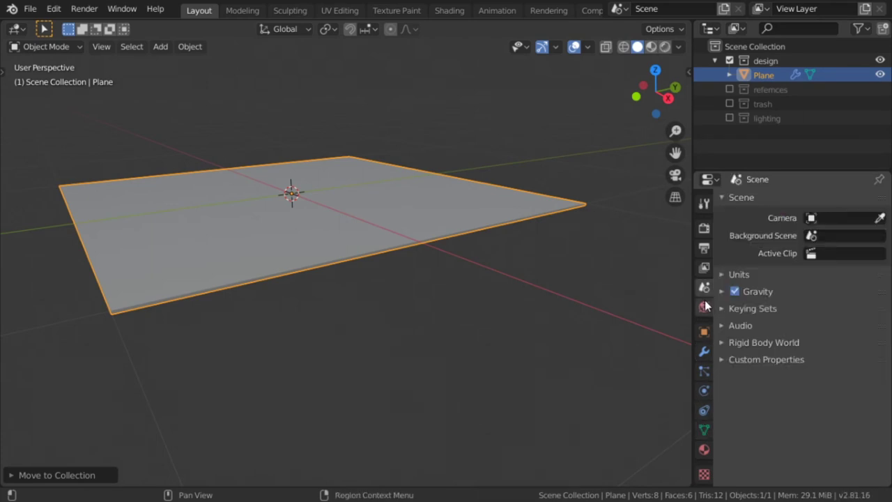
pyautogui.click(741, 274)
pyautogui.click(843, 361)
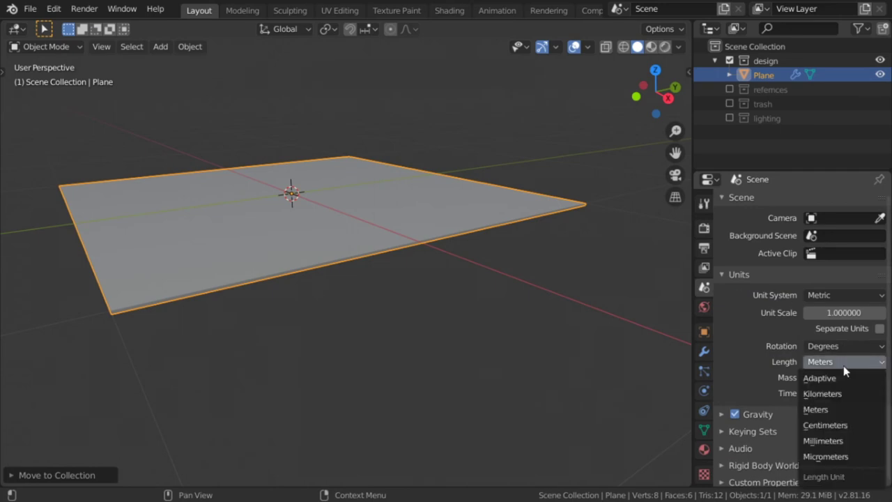
pyautogui.click(834, 425)
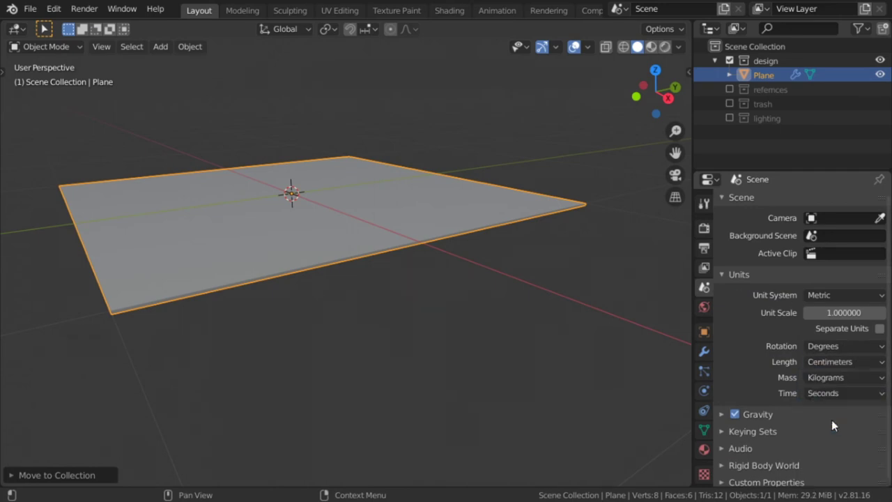
# - Set the Solidify thickness to 10 cm and split a new area off the viewport
pyautogui.click(705, 349)
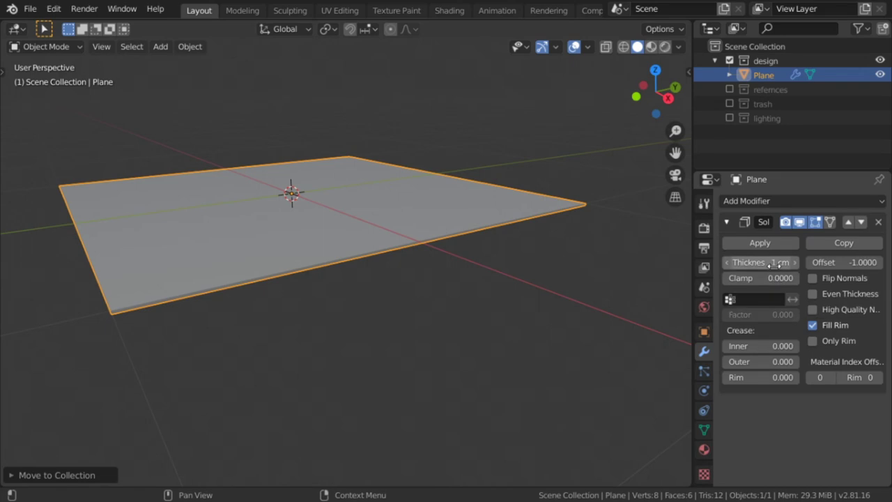
pyautogui.moveTo(746, 263)
pyautogui.mouseDown()
pyautogui.moveTo(787, 264)
pyautogui.moveTo(765, 263)
pyautogui.mouseUp()
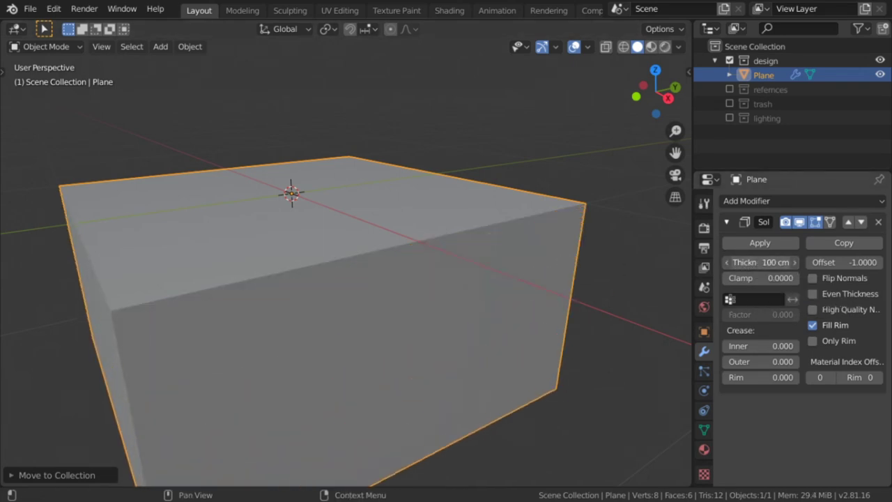
pyautogui.click(764, 264)
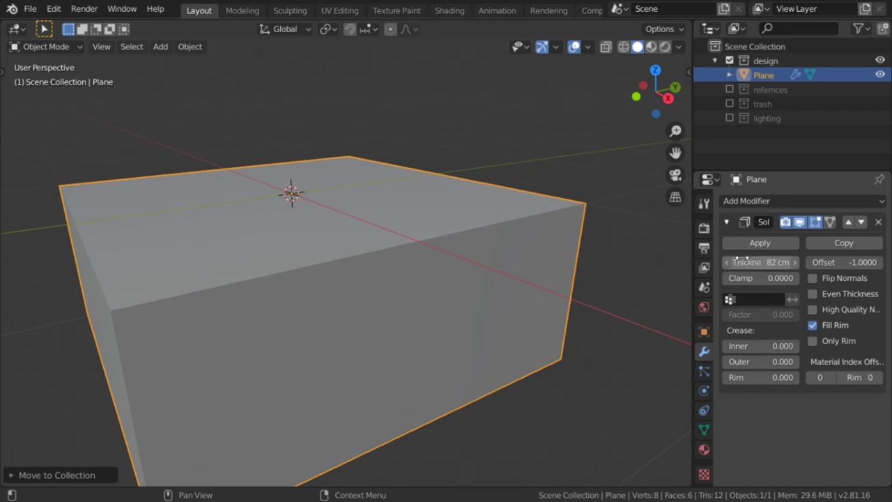
pyautogui.write('50')
pyautogui.press('Return')
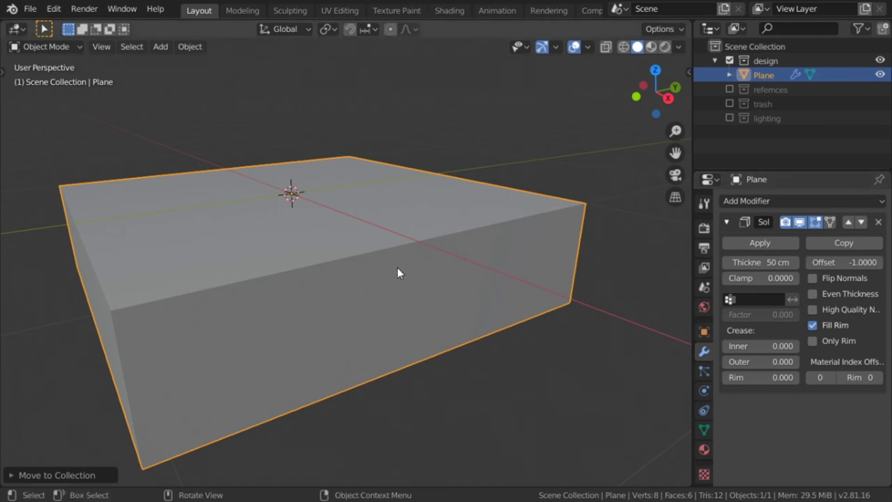
pyautogui.click(773, 263)
pyautogui.hotkey('ctrl', 'a')
pyautogui.write('10')
pyautogui.press('Return')
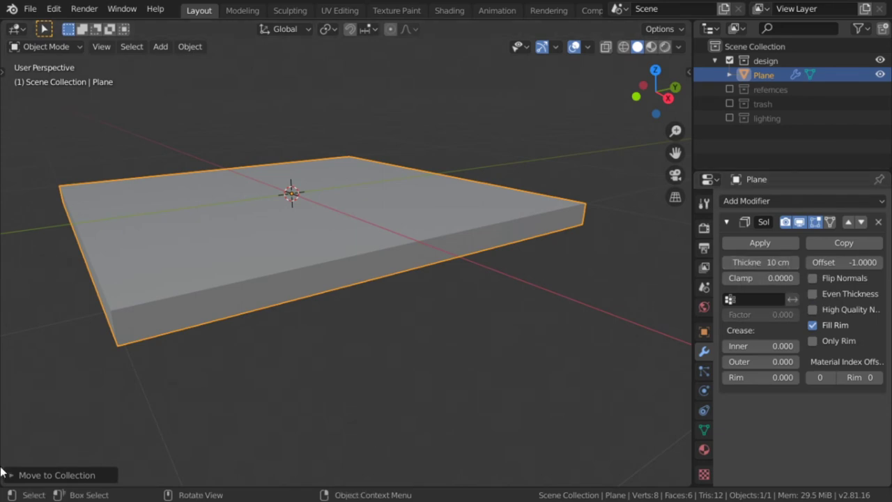
pyautogui.moveTo(4, 486); pyautogui.dragTo(10, 441)
pyautogui.click(14, 447)
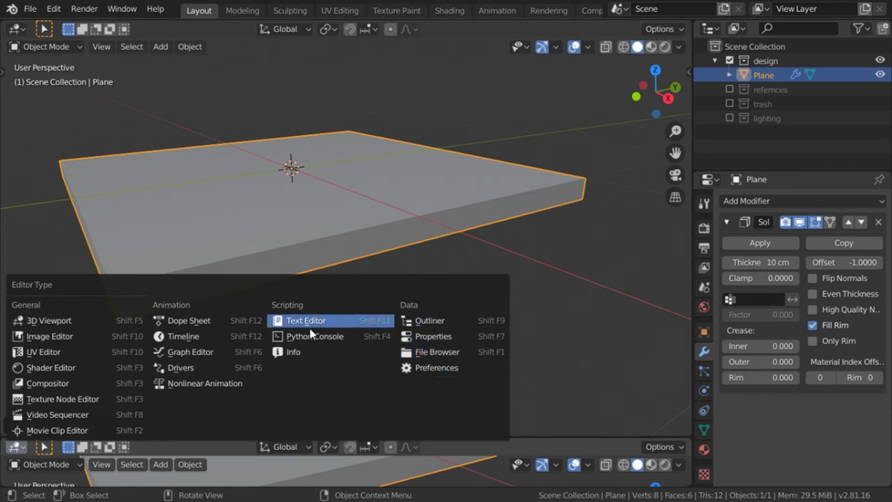
# - Make the new area a Timeline with the end frame set to 100
pyautogui.click(194, 338)
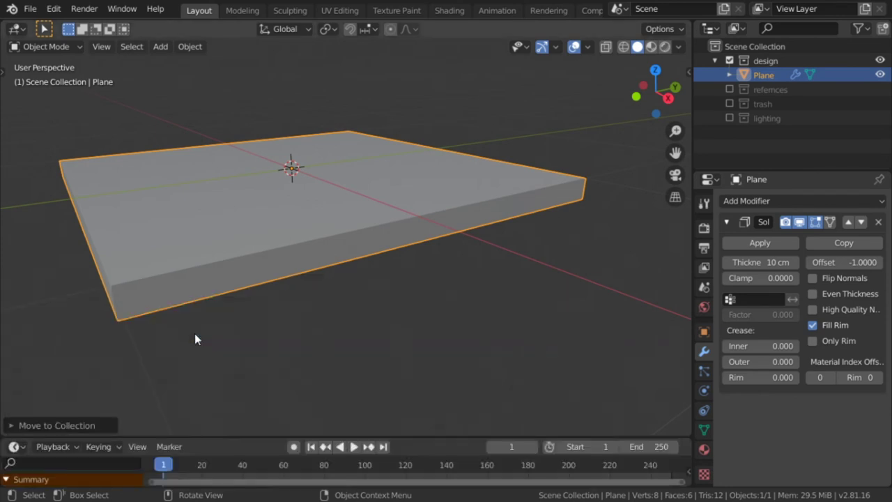
pyautogui.click(645, 447)
pyautogui.write('100')
pyautogui.press('Return')
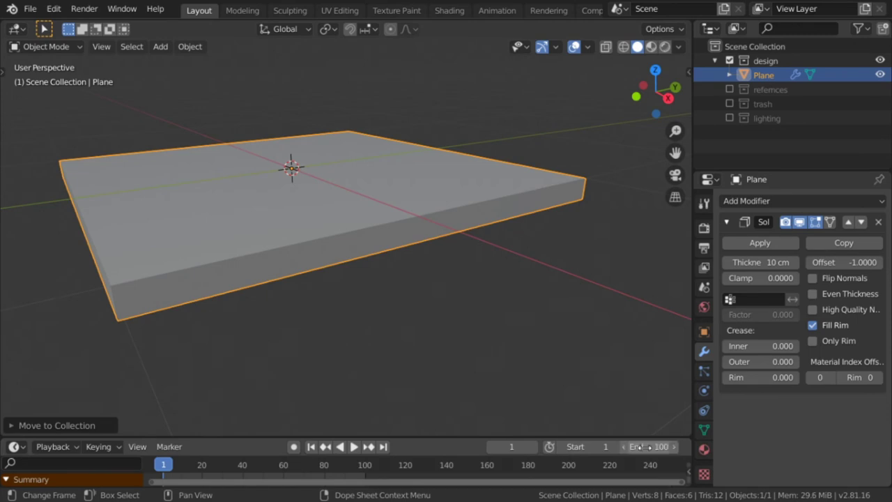
pyautogui.scroll(-1, 419, 270)
pyautogui.scroll(-1, 418, 269)
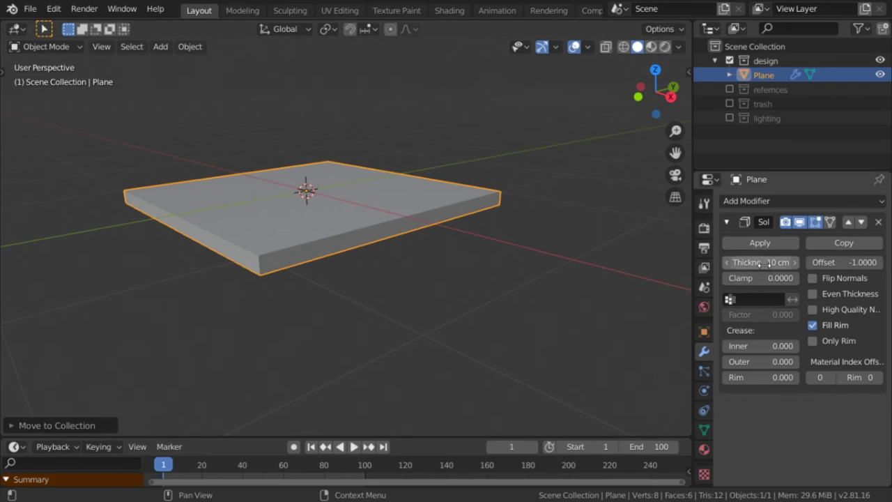
pyautogui.click(661, 446)
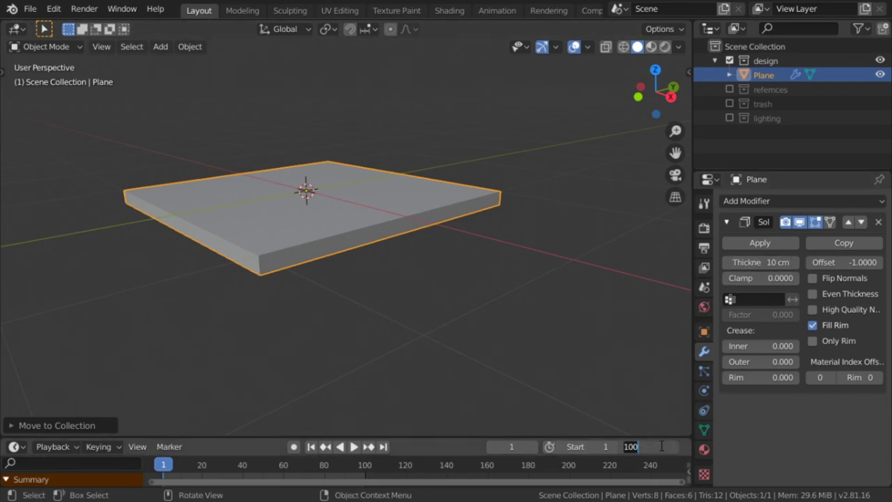
pyautogui.press('Return')
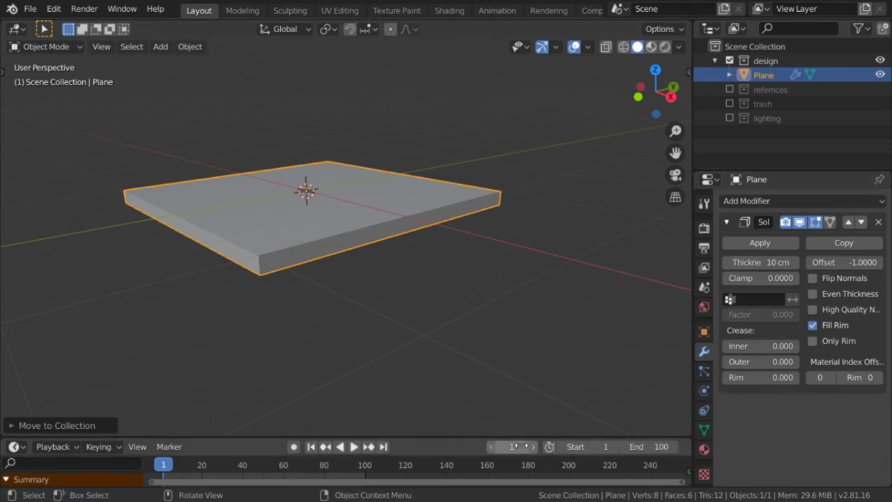
# - Keyframe the thickness at 10 cm on frame 1 and 100 cm on frame 50
pyautogui.press('i')
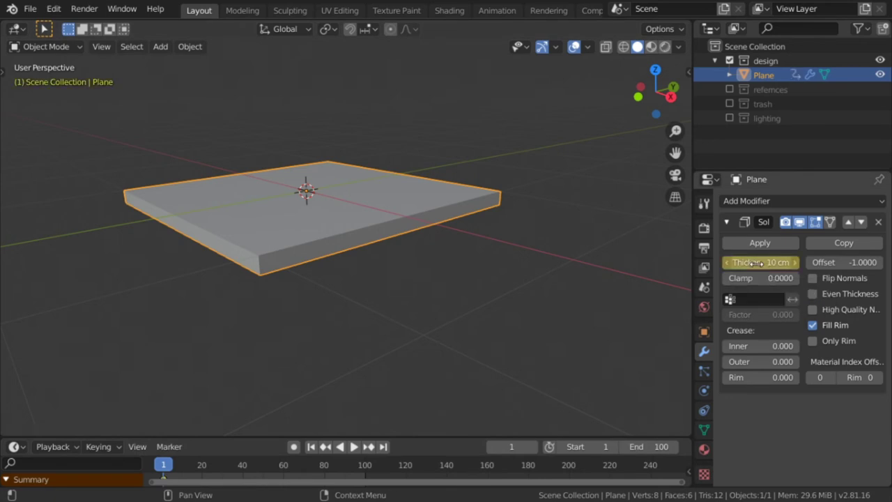
pyautogui.click(516, 450)
pyautogui.write('50')
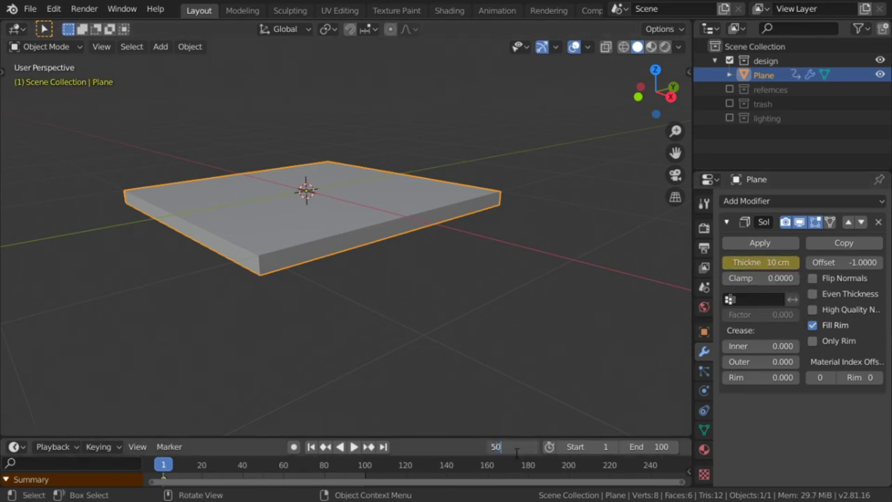
pyautogui.press('Return')
pyautogui.click(777, 262)
pyautogui.write('100')
pyautogui.press('Return')
pyautogui.press('i')
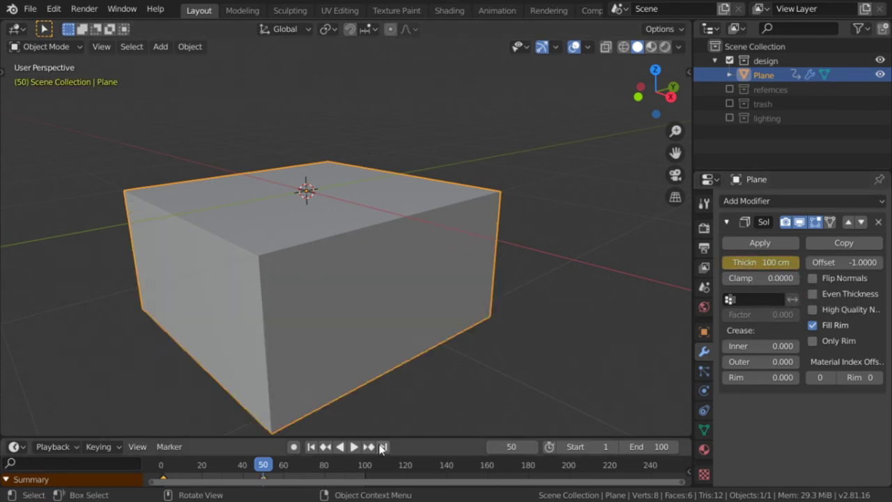
# - Enlarge the timeline to show the keyframe channels and play the thickness animation
pyautogui.moveTo(426, 436); pyautogui.dragTo(415, 391)
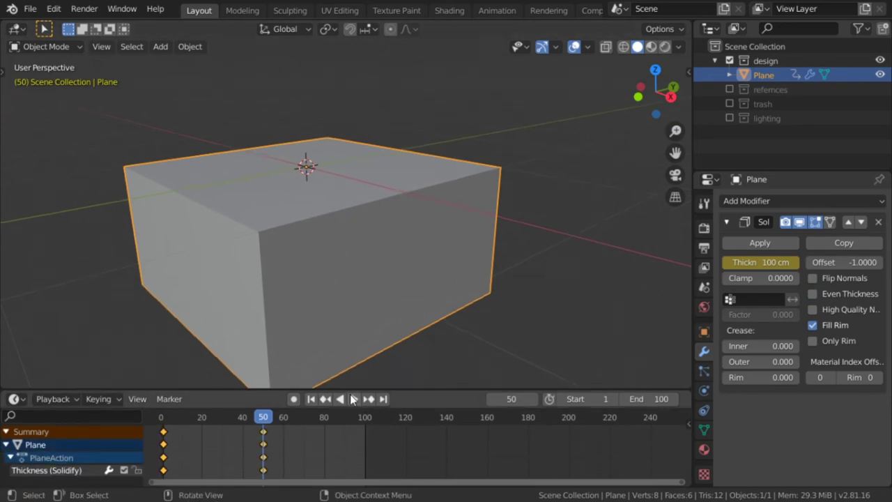
pyautogui.click(356, 400)
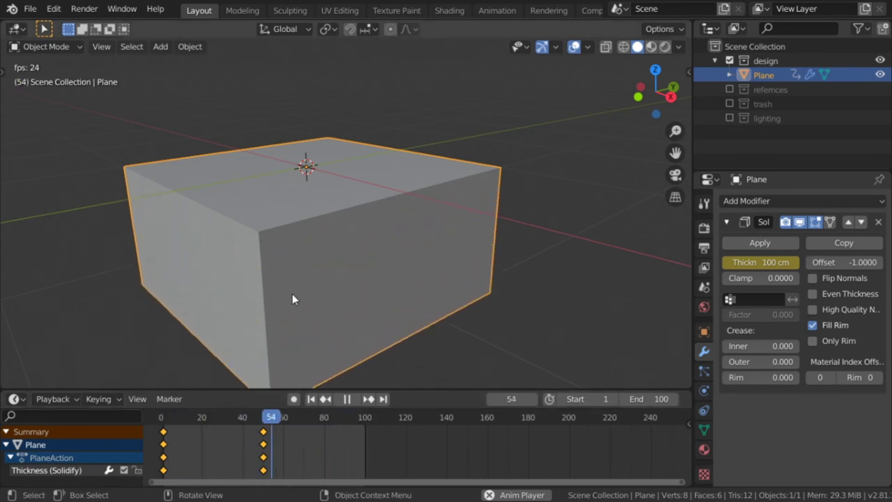
pyautogui.press('Escape')
# - Shift the 100 cm thickness keyframes from frame 50 to frame 100 and replay
pyautogui.moveTo(264, 432)
pyautogui.mouseDown()
pyautogui.moveTo(322, 439)
pyautogui.moveTo(264, 469)
pyautogui.mouseUp()
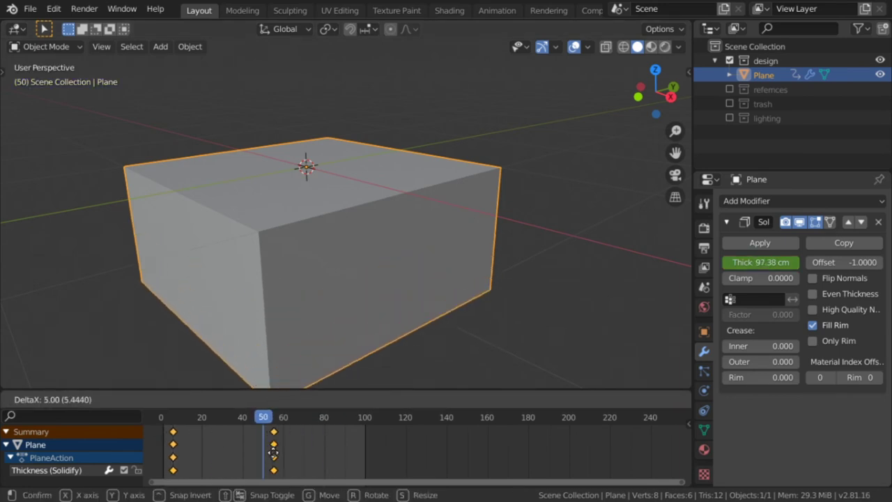
pyautogui.click(264, 469)
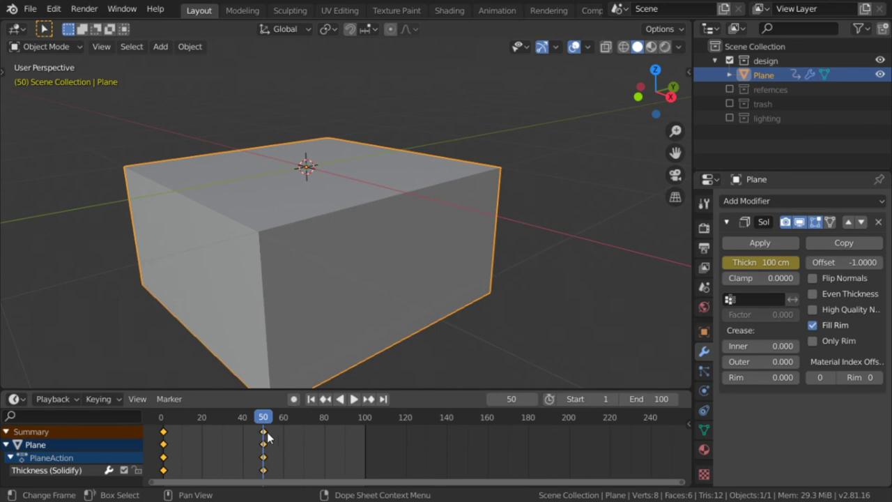
pyautogui.moveTo(264, 435); pyautogui.dragTo(367, 466)
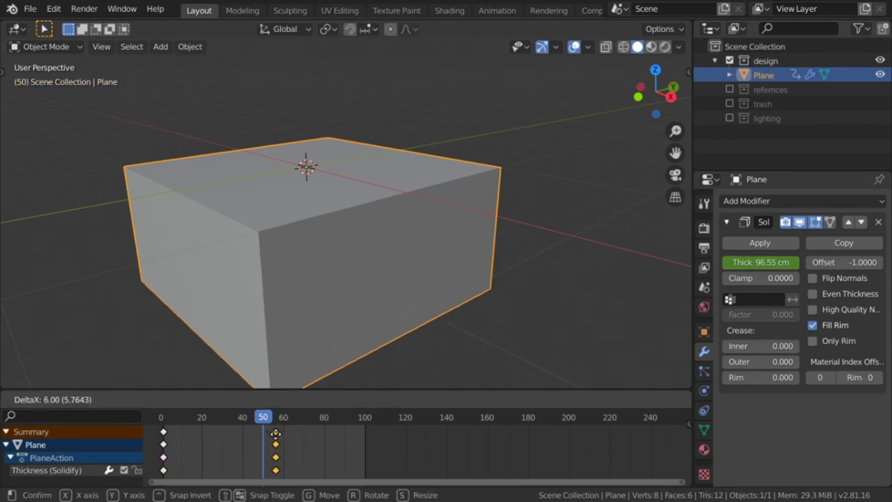
pyautogui.click(366, 467)
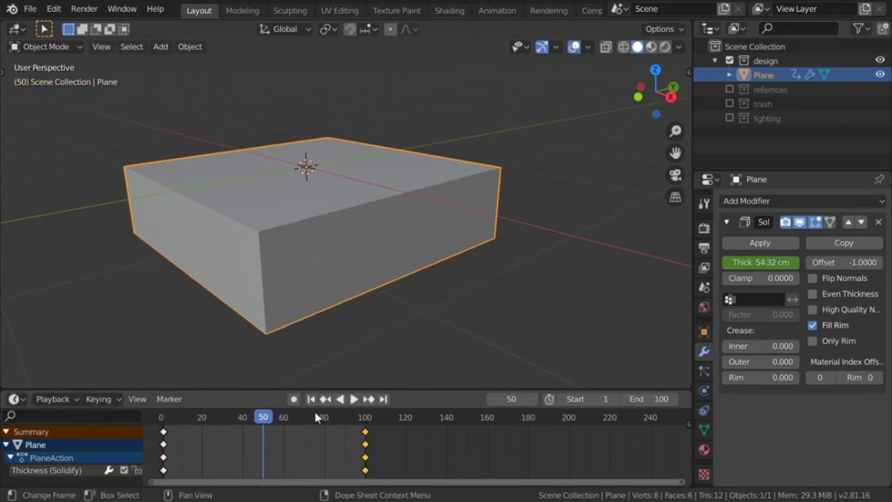
pyautogui.click(350, 400)
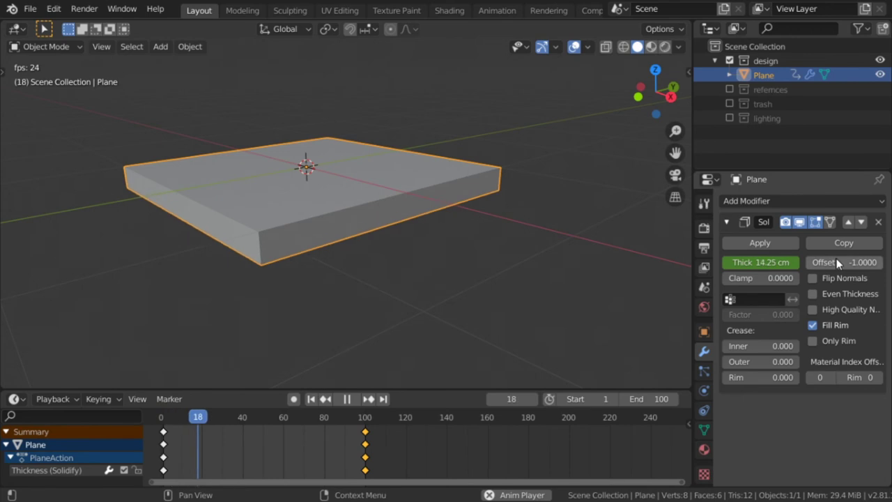
# - Try different Solidify offsets in front view and settle on an Offset of 0
pyautogui.press('space')
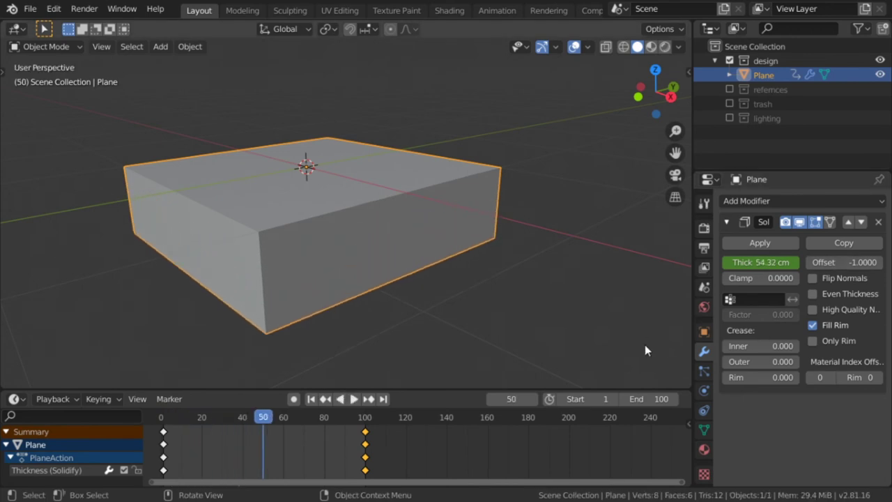
pyautogui.moveTo(829, 262); pyautogui.dragTo(871, 262)
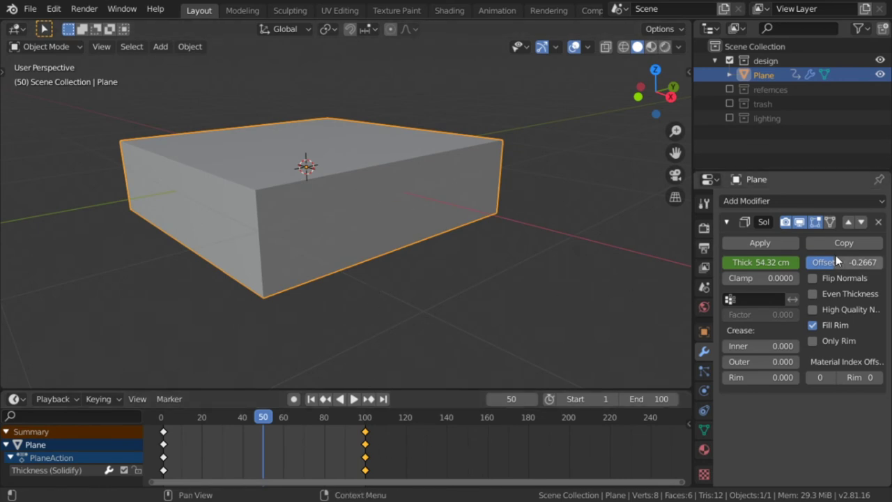
pyautogui.moveTo(836, 262); pyautogui.dragTo(878, 262)
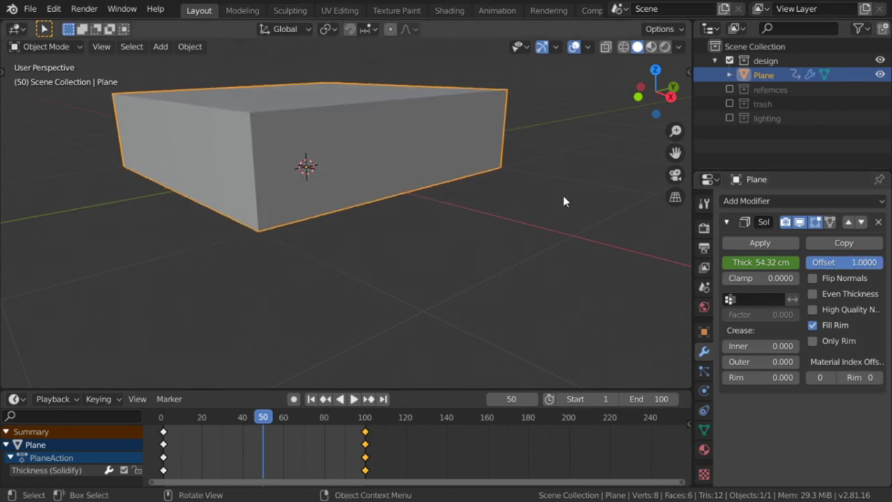
pyautogui.press('KP_1')
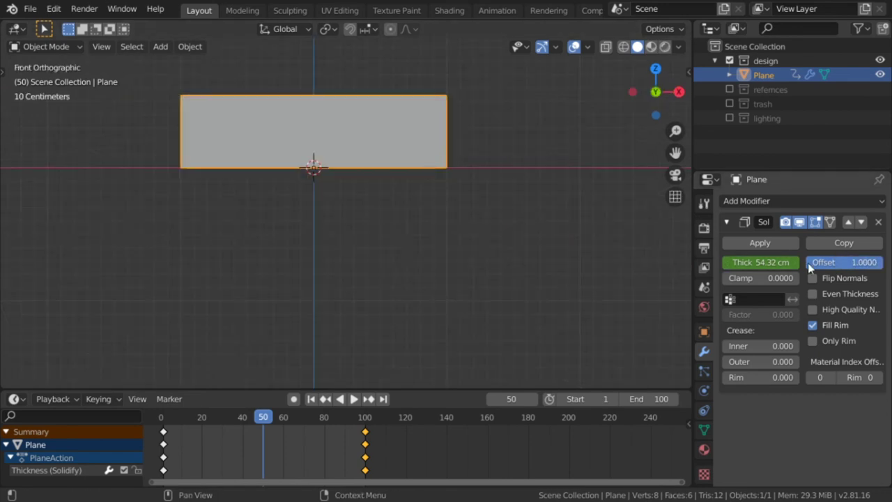
pyautogui.moveTo(859, 265)
pyautogui.mouseDown()
pyautogui.moveTo(874, 265)
pyautogui.moveTo(838, 263)
pyautogui.mouseUp()
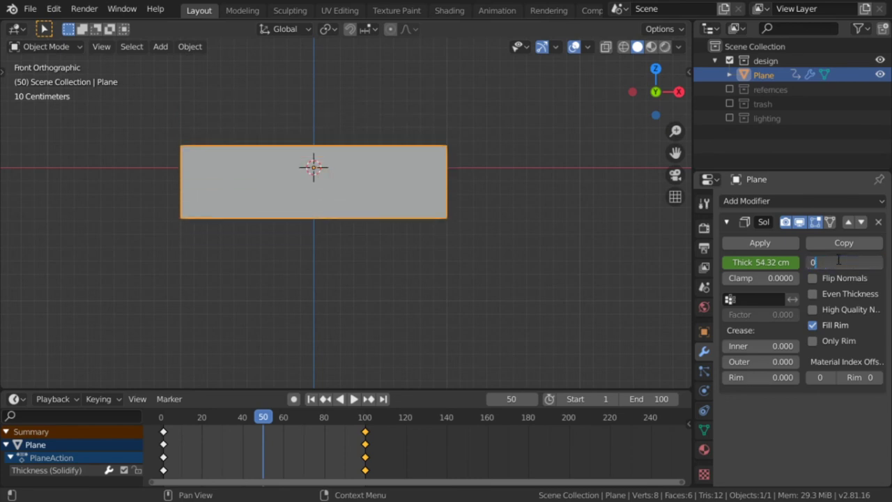
pyautogui.press('Return')
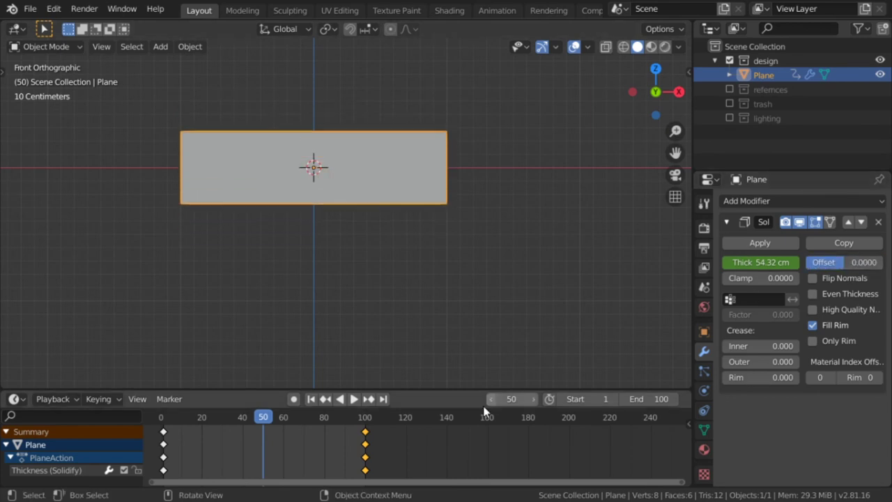
# - Play the centred thickening animation, orbit back to perspective and widen the properties panel
pyautogui.click(355, 400)
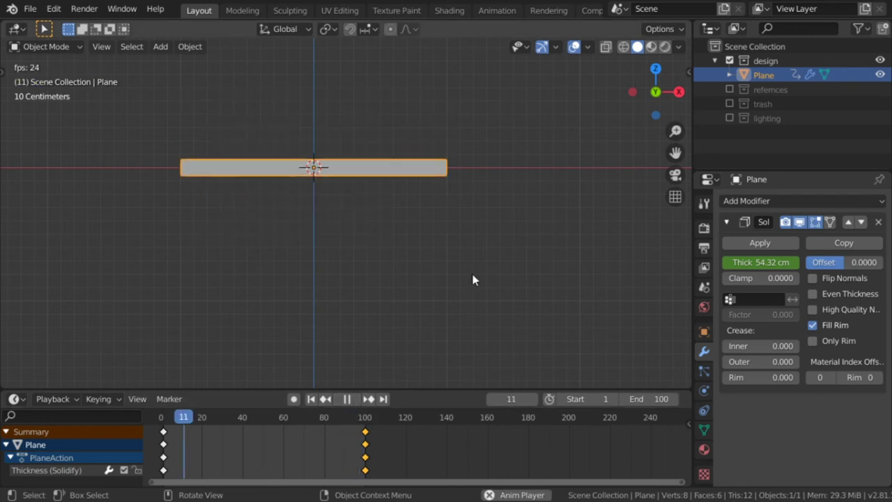
pyautogui.moveTo(526, 212); pyautogui.dragTo(445, 251, button='middle')
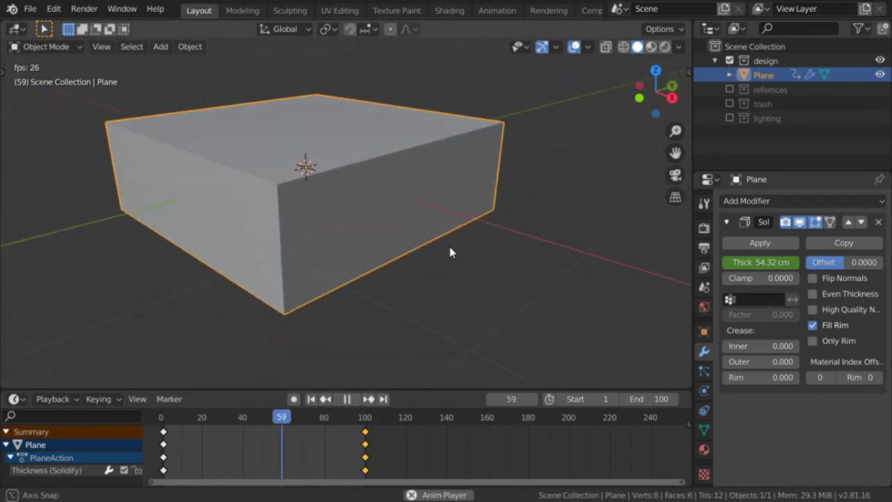
pyautogui.press('Escape')
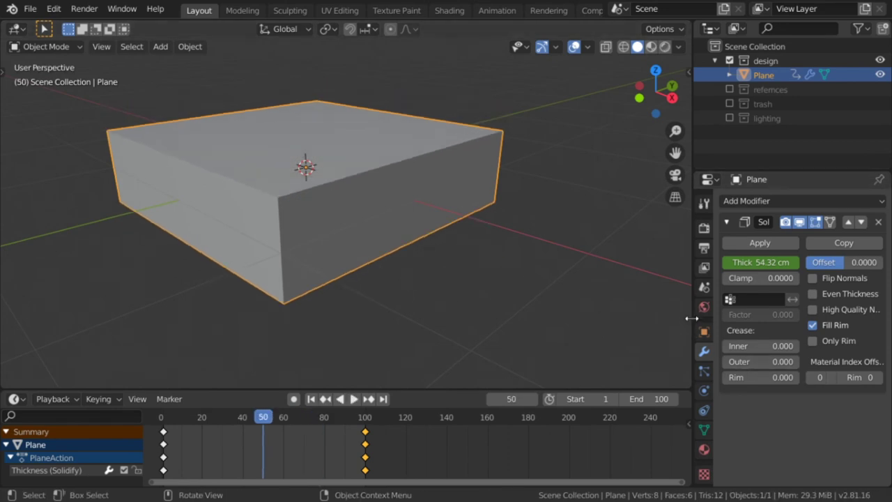
pyautogui.moveTo(694, 317); pyautogui.dragTo(619, 317)
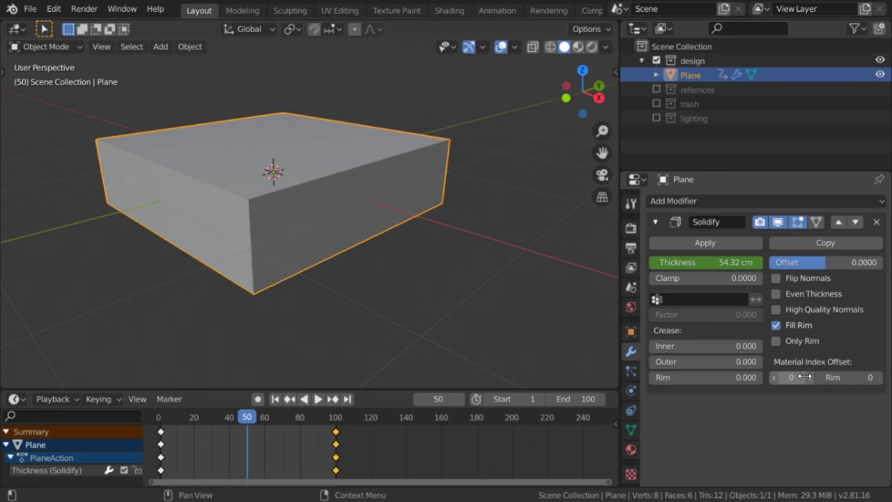
# - Create two material slots on the Plane with new materials named 'first' and 'second'
pyautogui.click(632, 450)
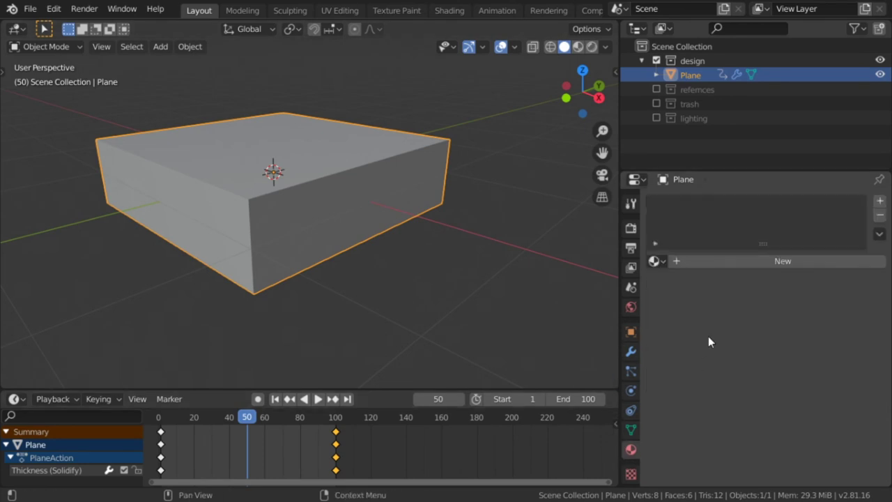
pyautogui.click(704, 265)
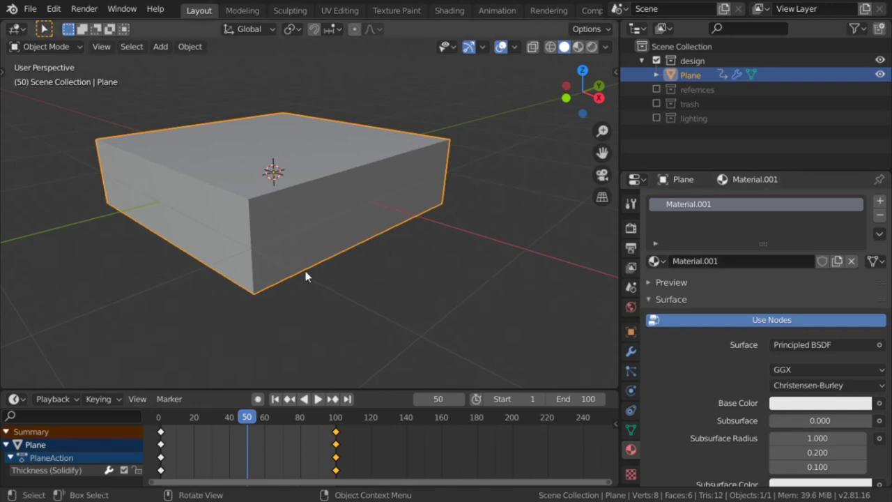
pyautogui.click(881, 201)
pyautogui.click(697, 204)
pyautogui.doubleClick(716, 290)
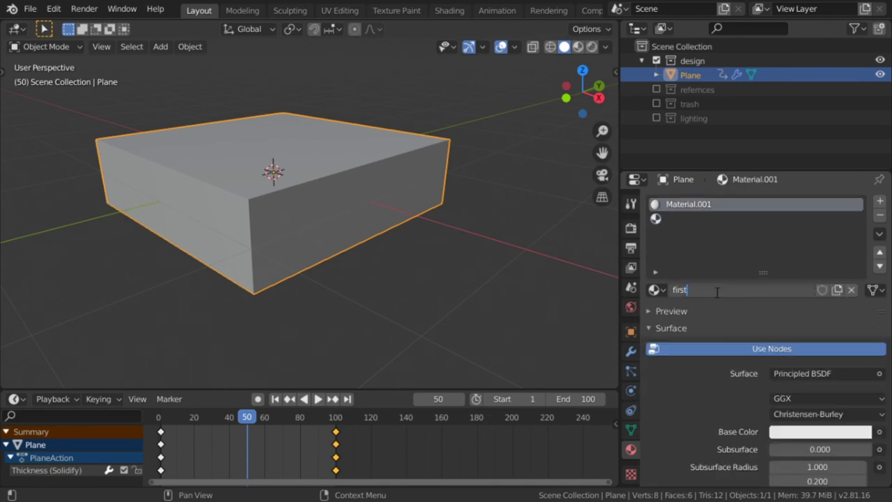
pyautogui.press('Return')
pyautogui.click(694, 214)
pyautogui.click(706, 286)
pyautogui.doubleClick(707, 287)
pyautogui.write('second')
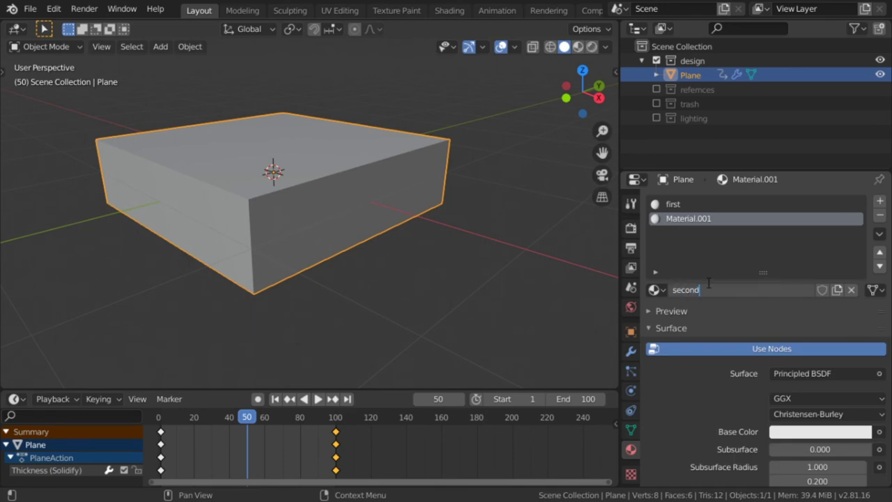
pyautogui.press('Return')
# - Colour the 'first' material's Base Color red and the 'second' material's blue
pyautogui.click(691, 209)
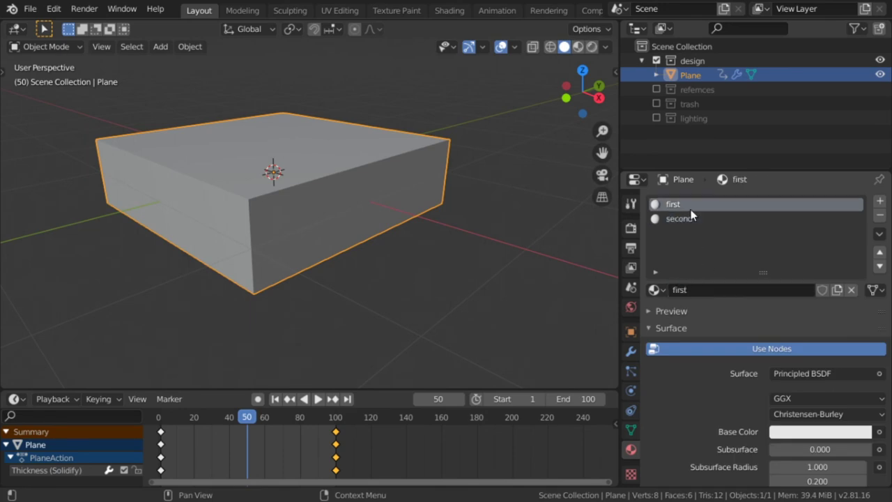
pyautogui.click(847, 437)
pyautogui.click(829, 310)
pyautogui.click(795, 315)
pyautogui.moveTo(811, 382); pyautogui.dragTo(843, 381)
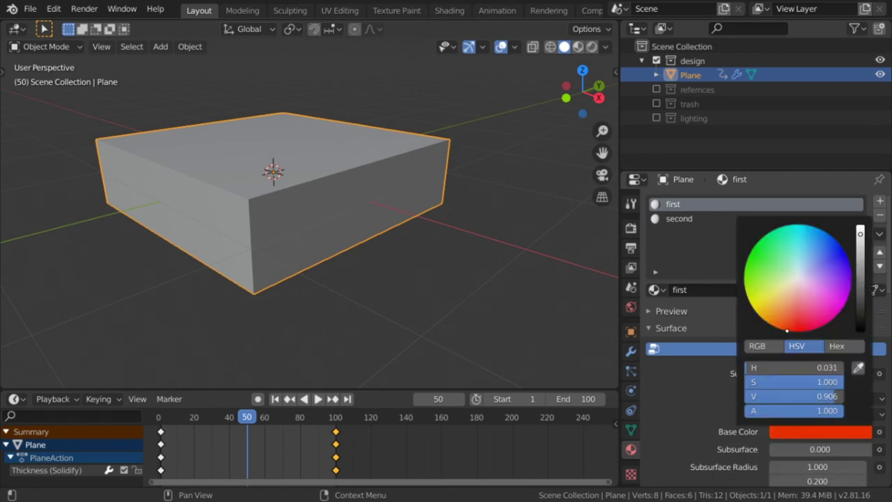
pyautogui.click(674, 221)
pyautogui.click(827, 434)
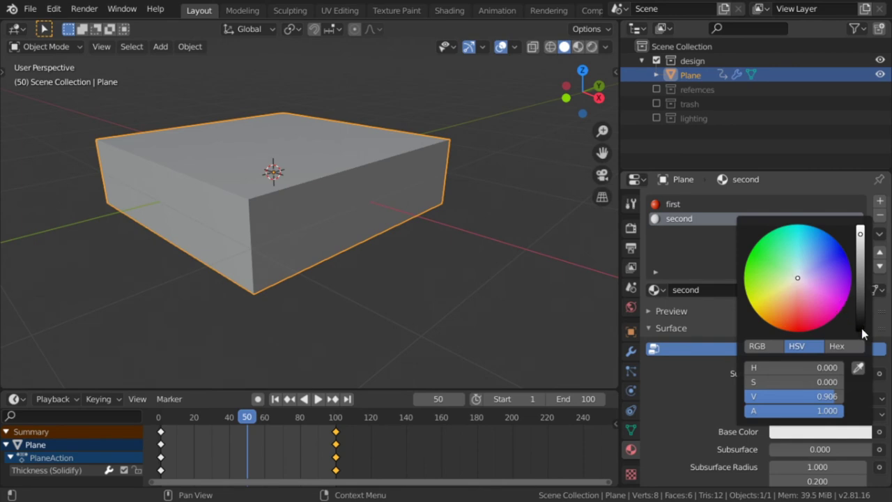
pyautogui.moveTo(805, 287); pyautogui.dragTo(842, 248)
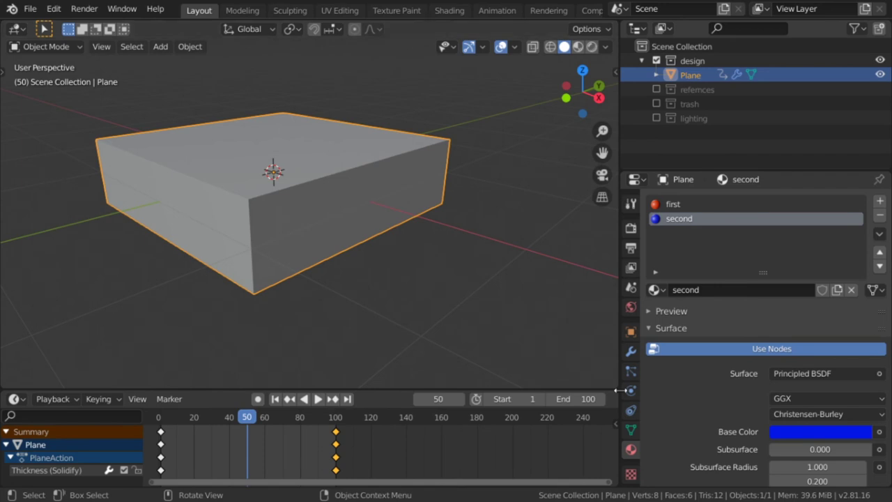
pyautogui.click(631, 351)
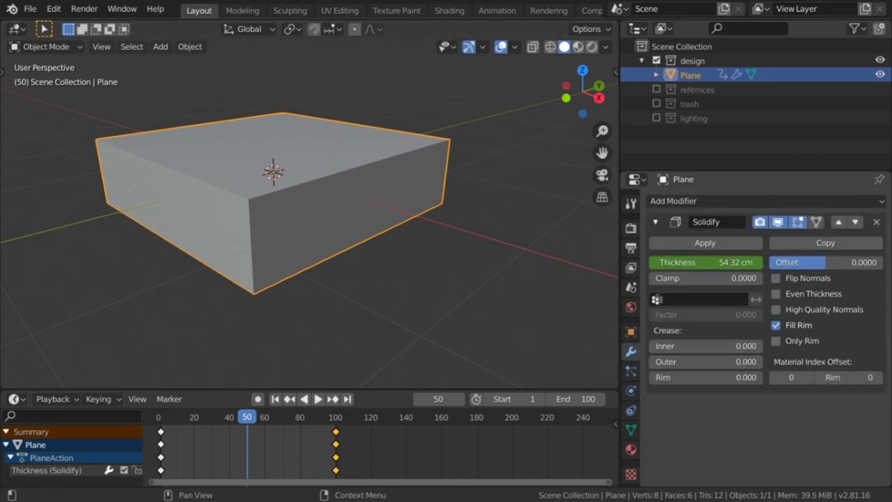
# - Set the Solidify rim material offset to 1 and inspect the red/blue box in Rendered shading
pyautogui.click(878, 379)
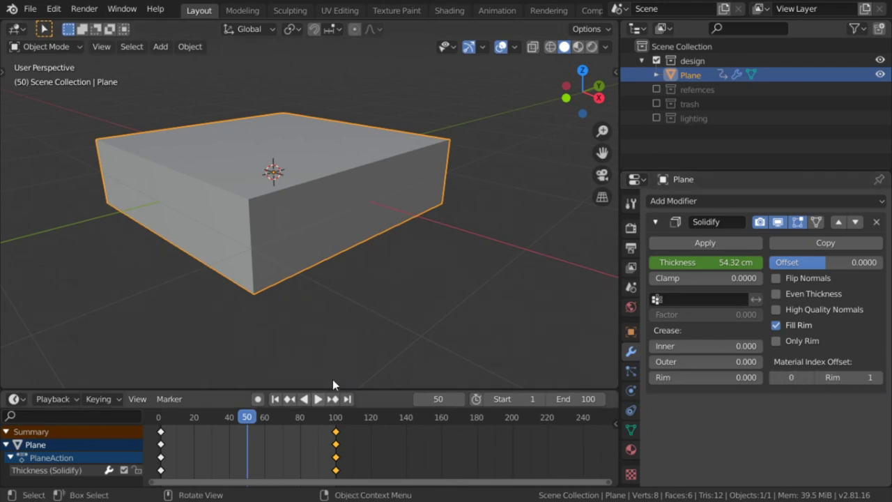
pyautogui.click(590, 47)
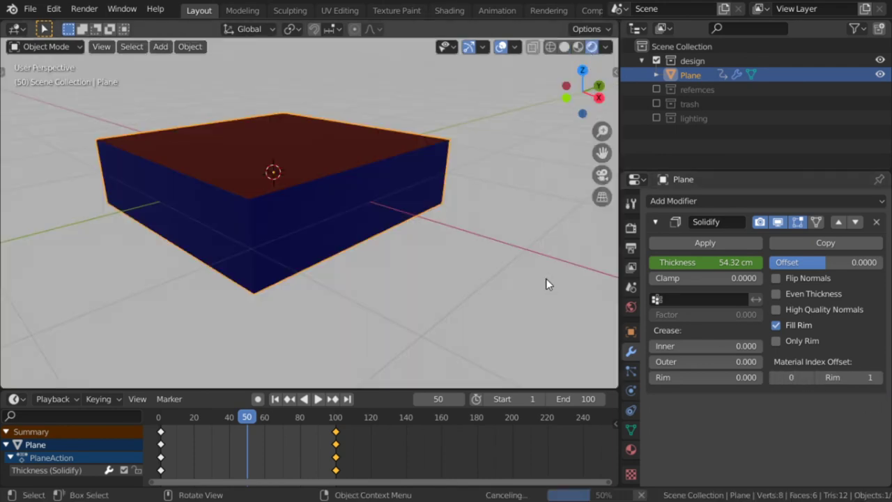
pyautogui.moveTo(372, 170)
pyautogui.mouseDown(button='middle')
pyautogui.moveTo(399, 187)
pyautogui.moveTo(387, 224)
pyautogui.mouseUp(button='middle')
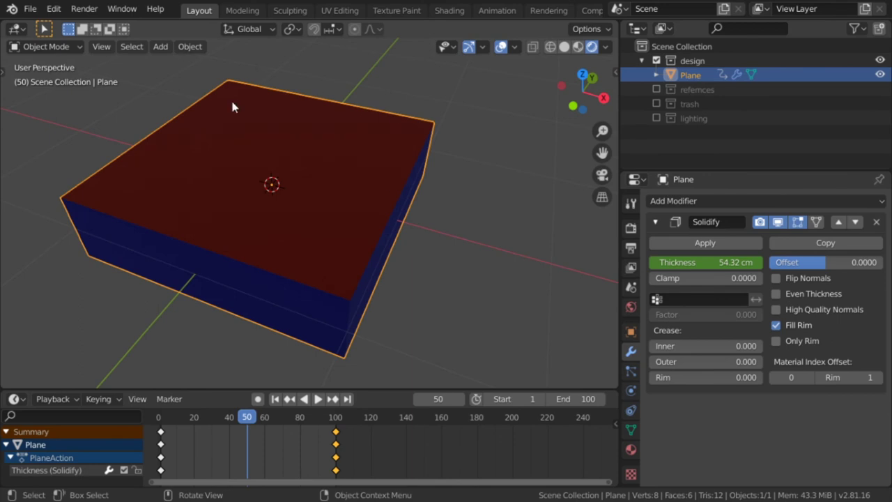
pyautogui.moveTo(416, 294); pyautogui.dragTo(377, 259, button='middle')
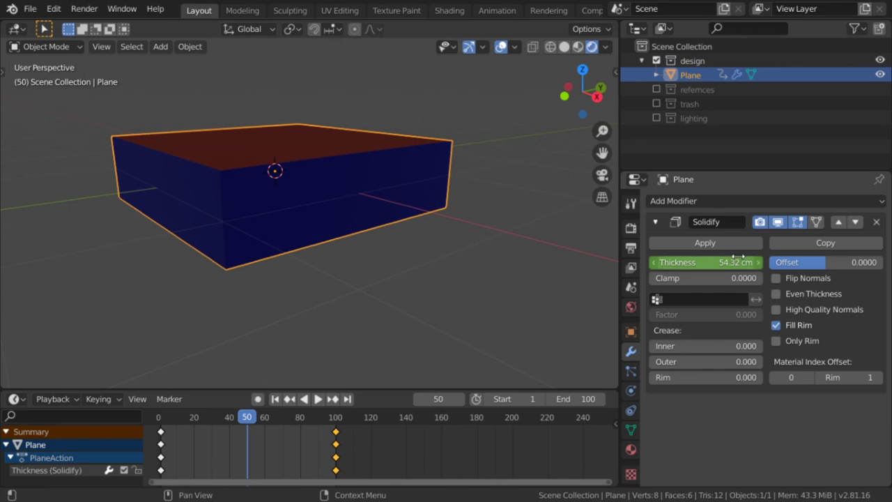
# - Delete the old plane, add a fresh mesh Plane, and enter Edit Mode on it
pyautogui.click(877, 221)
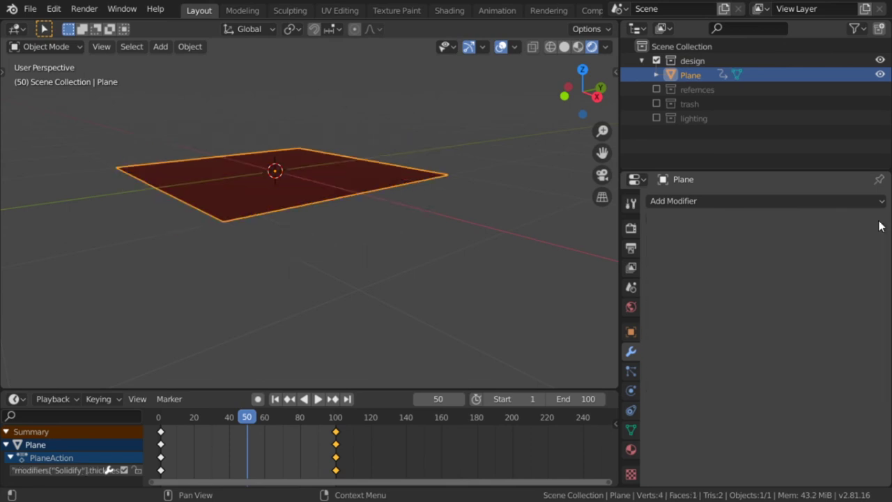
pyautogui.press('Delete')
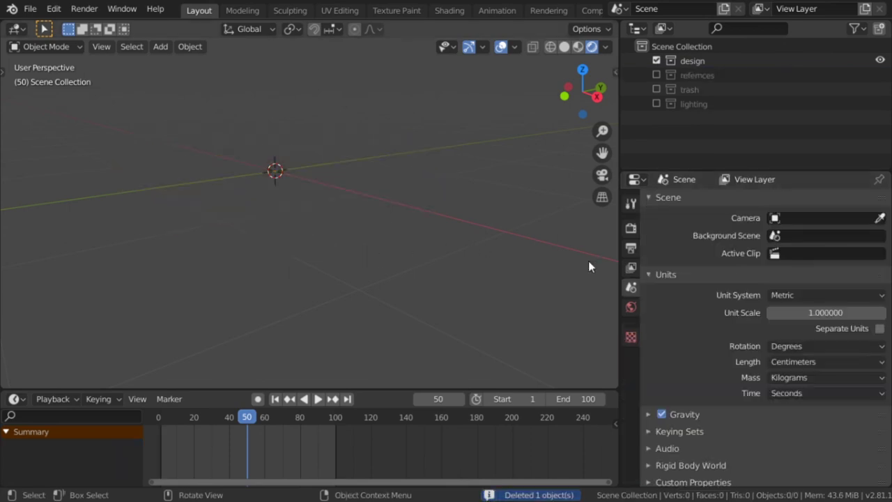
pyautogui.hotkey('shift', 'a')
pyautogui.moveTo(226, 172)
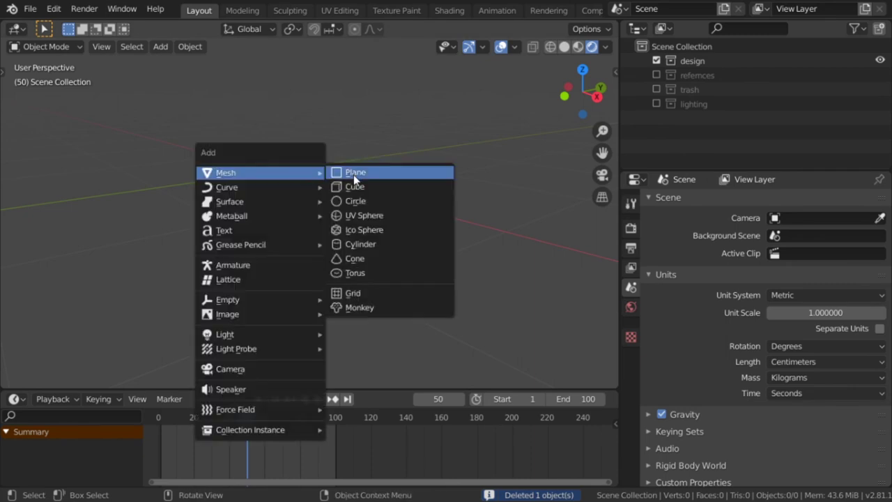
pyautogui.click(354, 175)
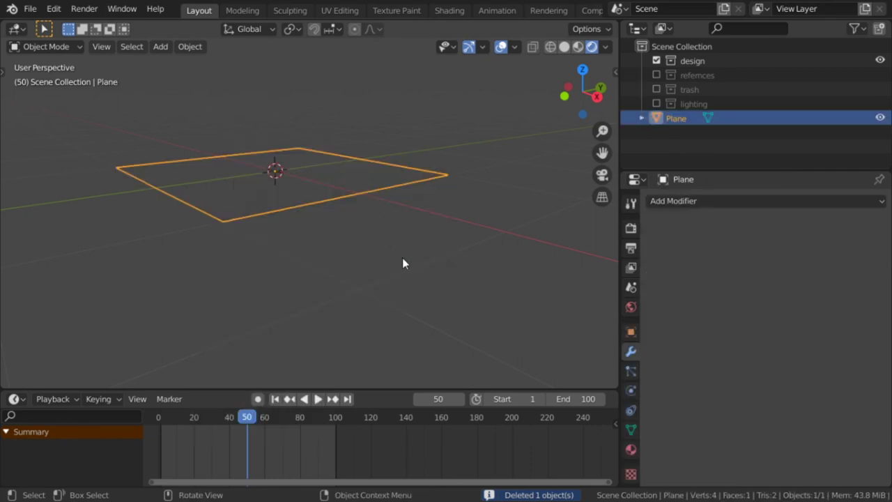
pyautogui.press('z')
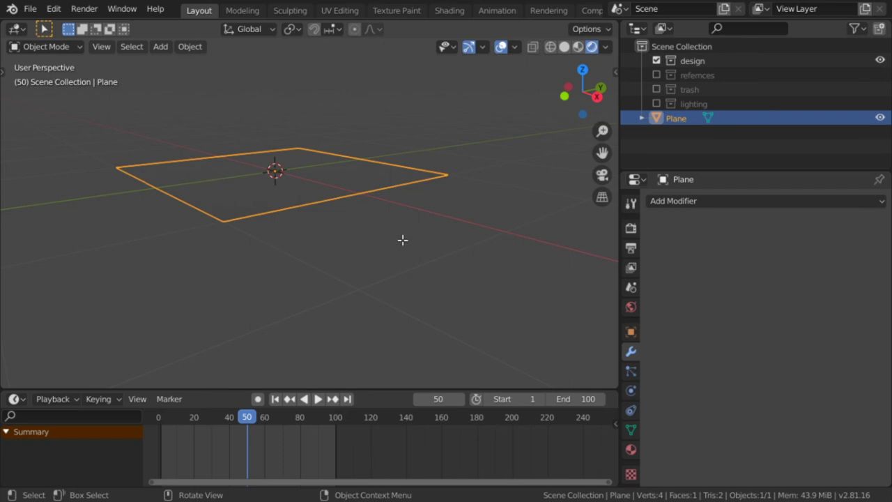
pyautogui.press('Tab')
# - Extrude the plane's face up into a box and add a Subdivision Surface modifier in Solid view
pyautogui.press('e')
pyautogui.click(394, 153)
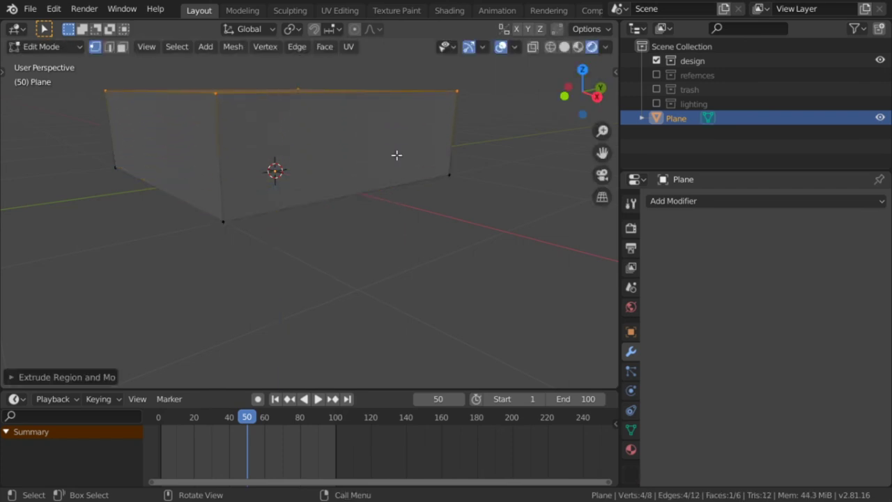
pyautogui.click(708, 199)
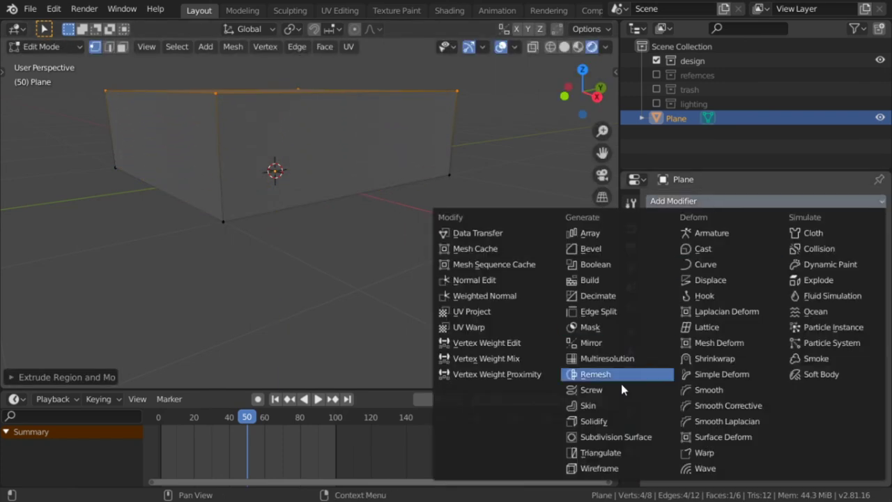
pyautogui.click(623, 433)
pyautogui.press('z')
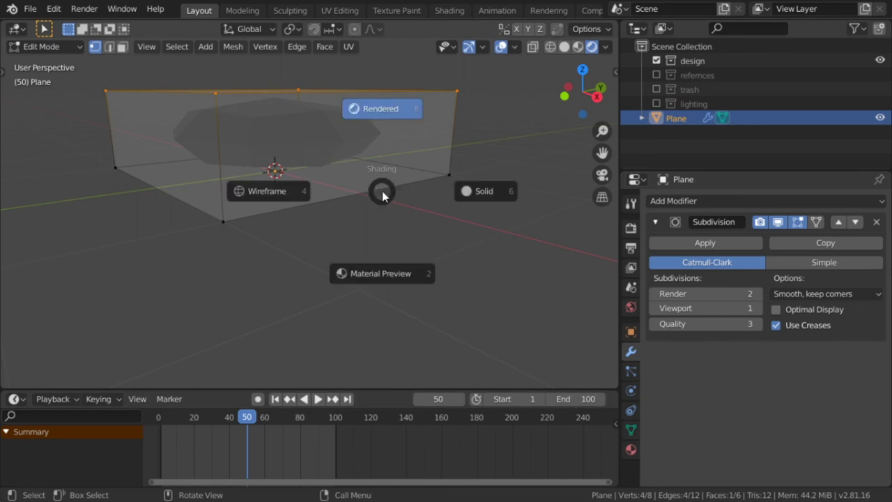
pyautogui.click(483, 195)
pyautogui.moveTo(402, 181)
pyautogui.mouseDown(button='middle')
pyautogui.moveTo(424, 207)
pyautogui.moveTo(452, 213)
pyautogui.moveTo(441, 201)
pyautogui.mouseUp(button='middle')
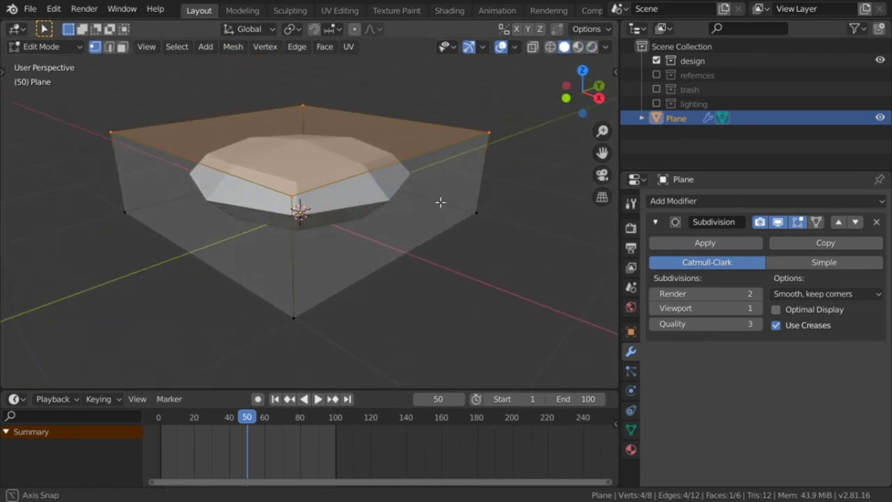
# - Add three Ctrl+R edge loops, slid near the top and bottom of the box
pyautogui.hotkey('ctrl', 'r')
pyautogui.click(377, 178)
pyautogui.click(305, 255)
pyautogui.hotkey('ctrl', 'r')
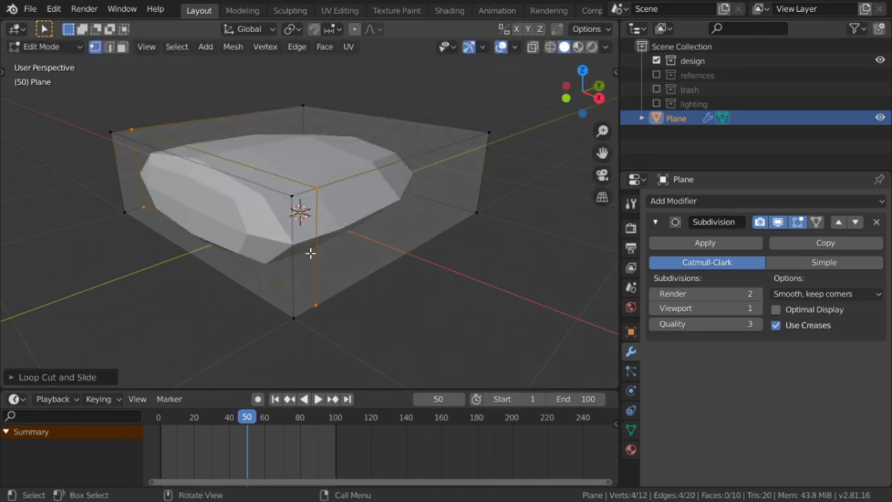
pyautogui.click(389, 164)
pyautogui.click(386, 161)
pyautogui.hotkey('ctrl', 'r')
pyautogui.click(314, 237)
pyautogui.click(465, 251)
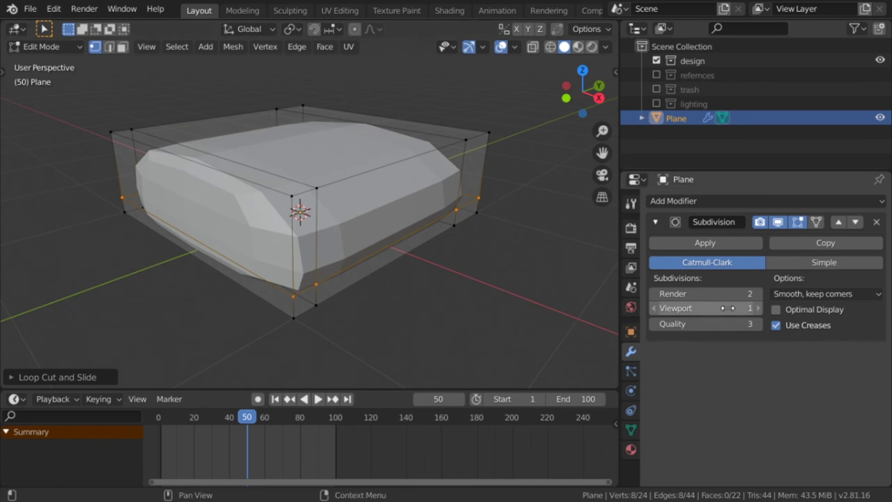
# - Raise the Subdivision viewport level to 4 and return to Object Mode
pyautogui.click(757, 310)
pyautogui.click(757, 310)
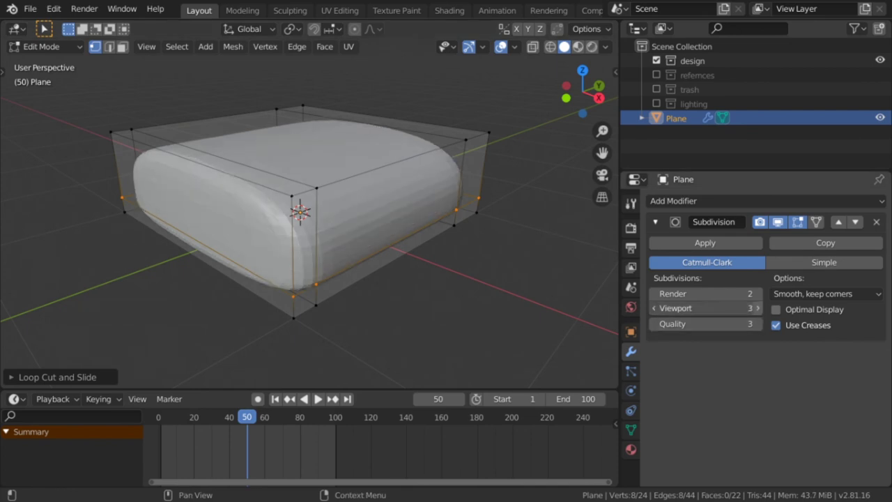
pyautogui.click(757, 309)
pyautogui.press('Tab')
pyautogui.moveTo(380, 223)
pyautogui.mouseDown(button='middle')
pyautogui.moveTo(491, 221)
pyautogui.moveTo(320, 265)
pyautogui.moveTo(415, 221)
pyautogui.mouseUp(button='middle')
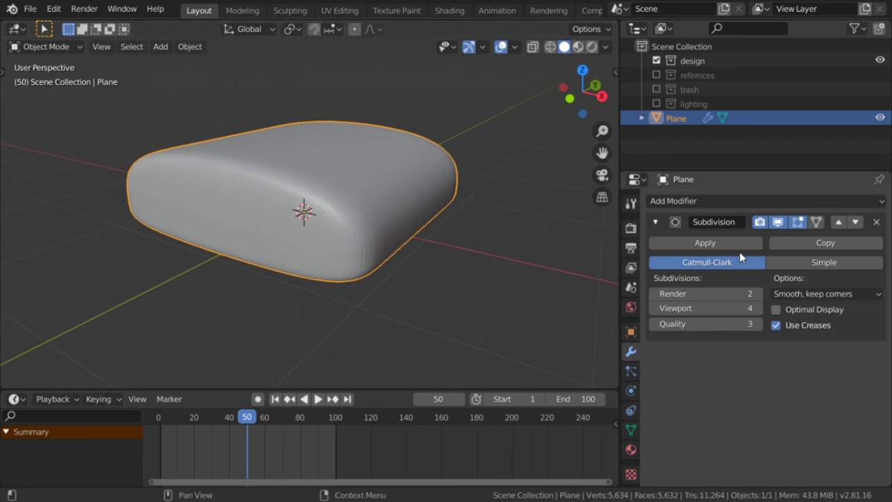
# - Toggle the Subdivision modifier's viewport display off and on, then switch it to Simple
pyautogui.click(776, 223)
pyautogui.click(777, 222)
pyautogui.moveTo(440, 200)
pyautogui.mouseDown(button='middle')
pyautogui.moveTo(374, 223)
pyautogui.moveTo(354, 227)
pyautogui.moveTo(342, 215)
pyautogui.moveTo(395, 205)
pyautogui.moveTo(370, 205)
pyautogui.mouseUp(button='middle')
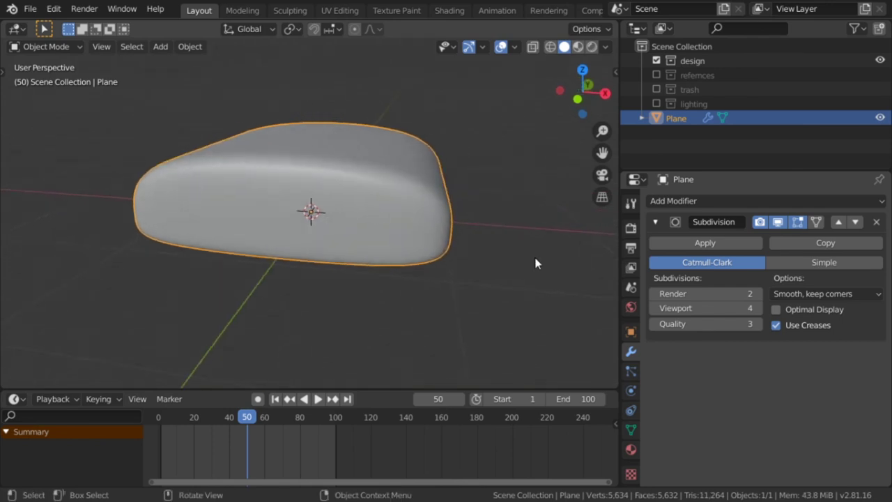
pyautogui.click(794, 263)
pyautogui.moveTo(432, 230); pyautogui.dragTo(396, 232, button='middle')
# - In Wireframe view, raise the viewport level to 5, then delete the Subdivision modifier
pyautogui.press('Tab')
pyautogui.press('Tab')
pyautogui.press('z')
pyautogui.click(325, 208)
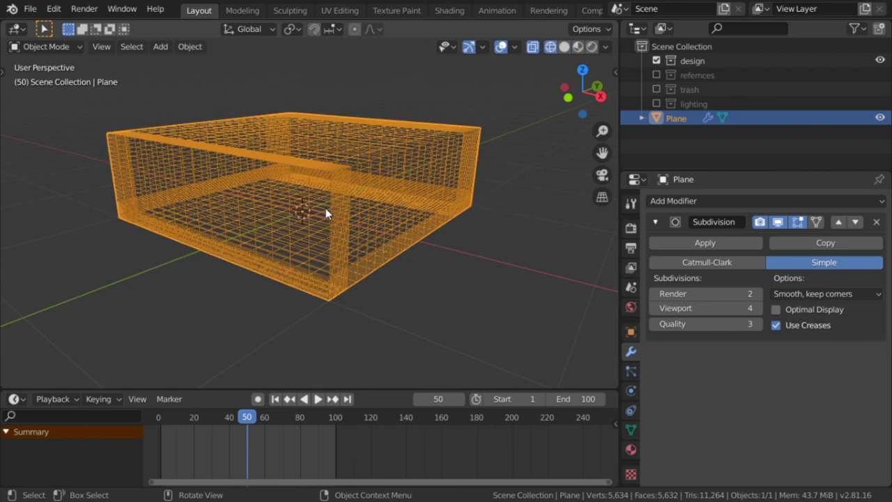
pyautogui.moveTo(374, 183); pyautogui.dragTo(353, 181, button='middle')
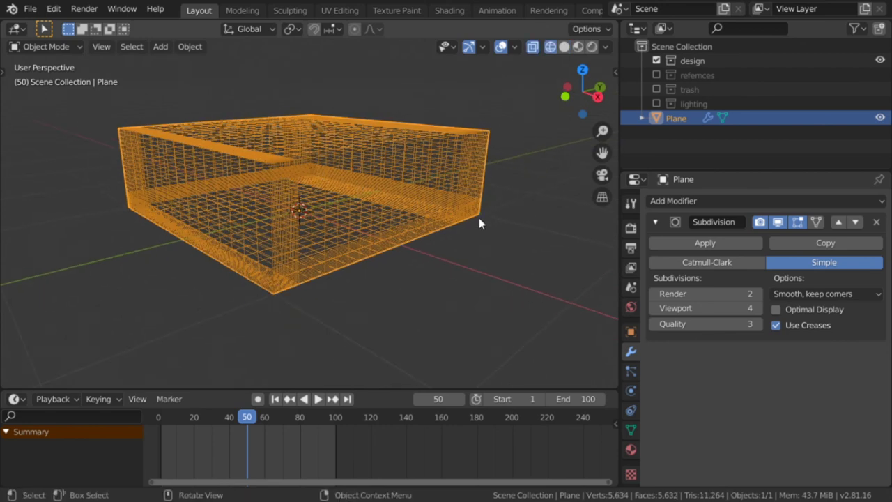
pyautogui.click(759, 308)
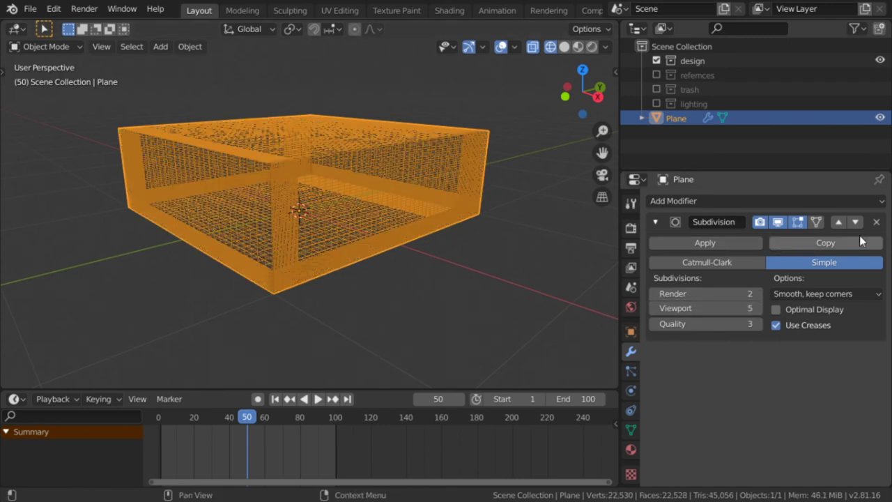
pyautogui.click(876, 222)
# - Return to Solid shading and add a Bevel modifier to the box, narrowing its width
pyautogui.press('z')
pyautogui.click(500, 218)
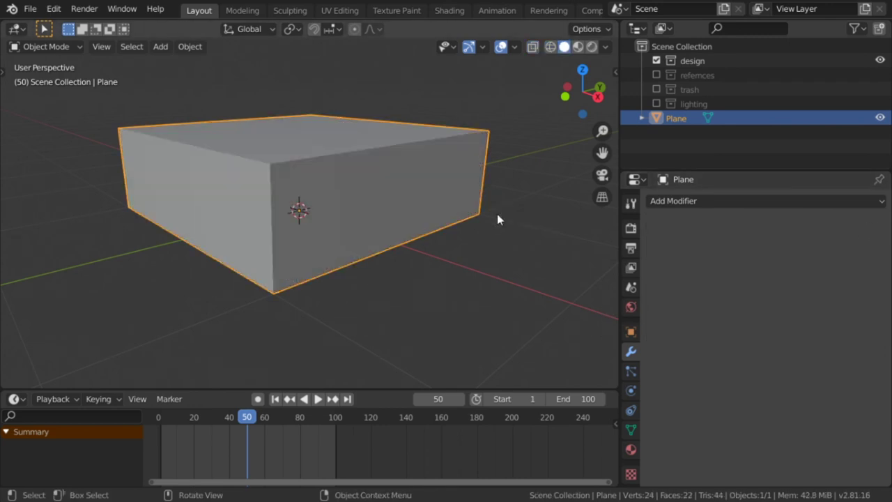
pyautogui.click(702, 207)
pyautogui.click(584, 237)
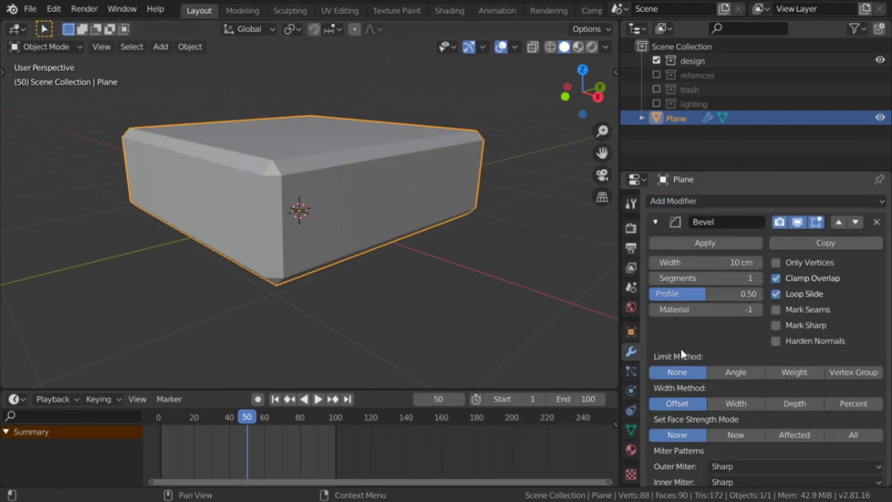
pyautogui.click(776, 293)
pyautogui.press('Escape')
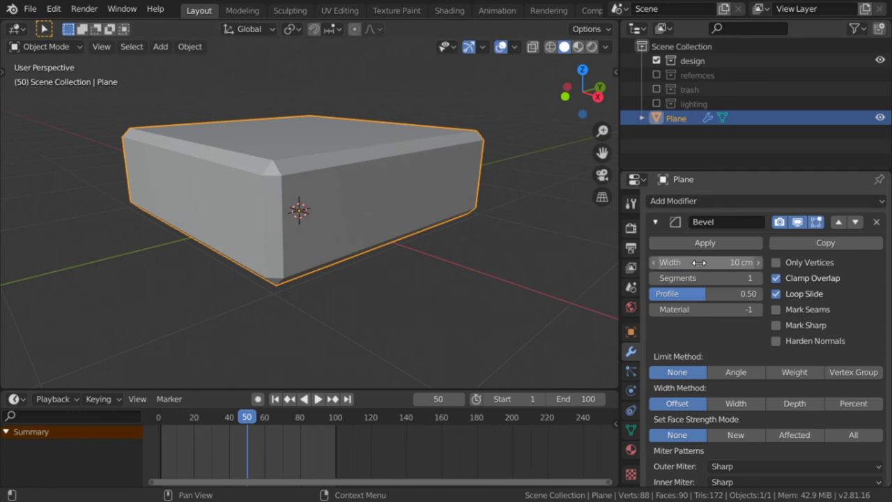
pyautogui.moveTo(706, 262); pyautogui.dragTo(655, 262)
# - Apply the object's scale and set the bevel to 36 segments
pyautogui.hotkey('ctrl', 'a')
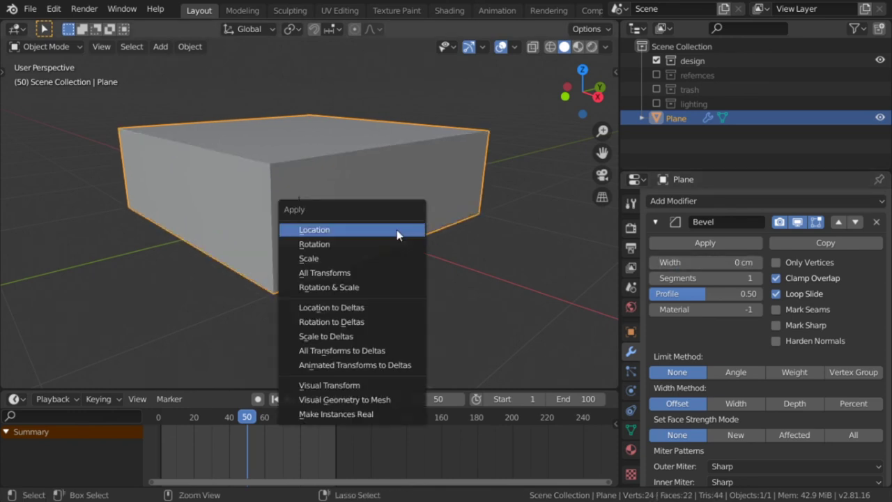
pyautogui.click(362, 262)
pyautogui.moveTo(746, 262); pyautogui.dragTo(760, 262)
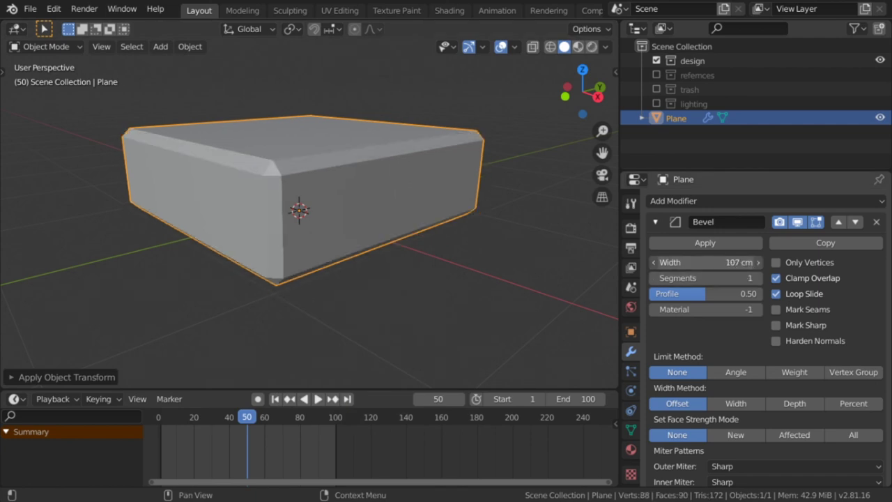
pyautogui.moveTo(705, 277)
pyautogui.mouseDown()
pyautogui.moveTo(738, 278)
pyautogui.moveTo(731, 263)
pyautogui.moveTo(690, 263)
pyautogui.mouseUp()
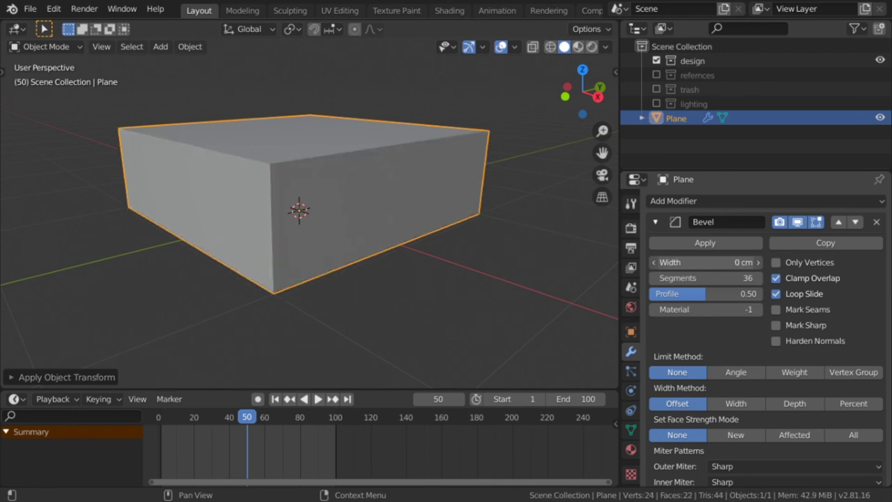
# - Apply all transforms in front view and widen the bevel to 127 cm
pyautogui.press('KP_1')
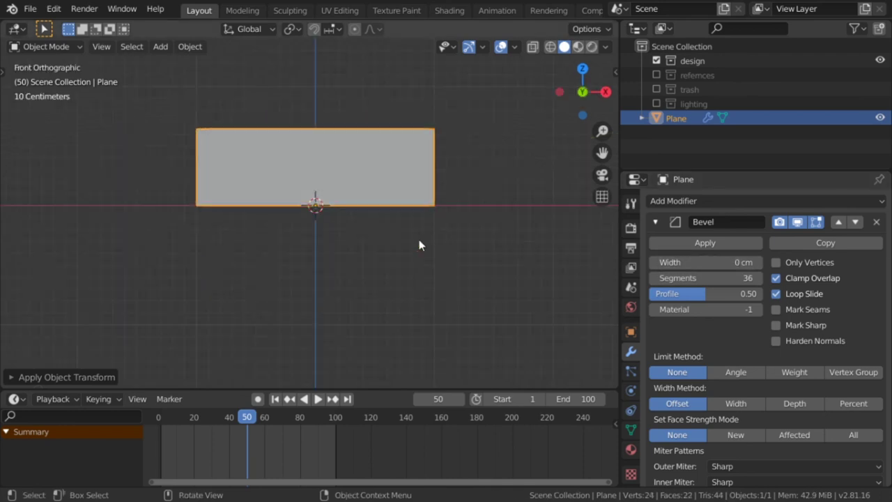
pyautogui.hotkey('ctrl', 'a')
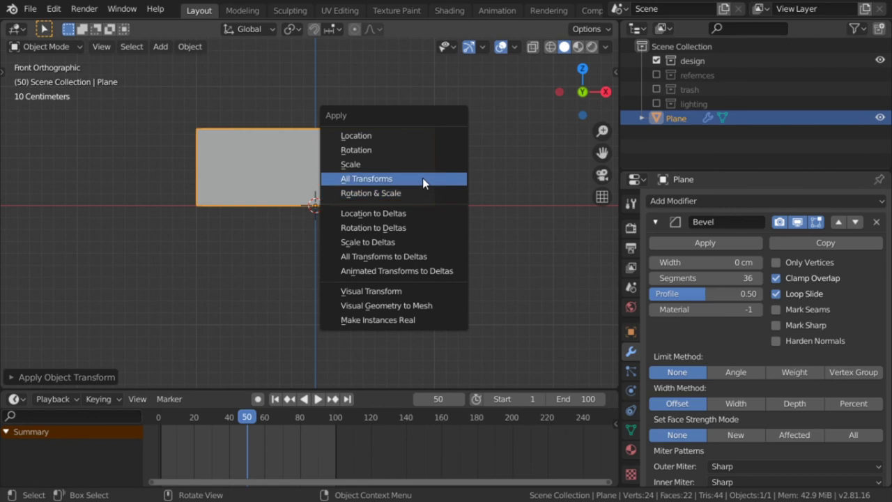
pyautogui.click(422, 178)
pyautogui.moveTo(703, 262); pyautogui.dragTo(739, 262)
pyautogui.moveTo(515, 223)
pyautogui.mouseDown(button='middle')
pyautogui.moveTo(442, 261)
pyautogui.moveTo(390, 211)
pyautogui.moveTo(409, 232)
pyautogui.mouseUp(button='middle')
pyautogui.press('Tab')
pyautogui.scroll(3, 391, 211)
pyautogui.press('Tab')
pyautogui.press('Tab')
pyautogui.scroll(-3, 409, 232)
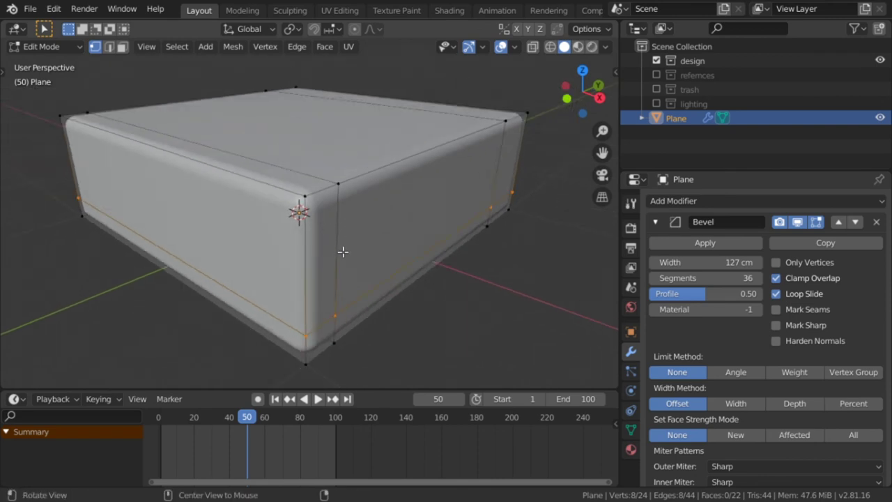
# - Clear the mesh selection and switch to the front orthographic view
pyautogui.hotkey('alt', 'a')
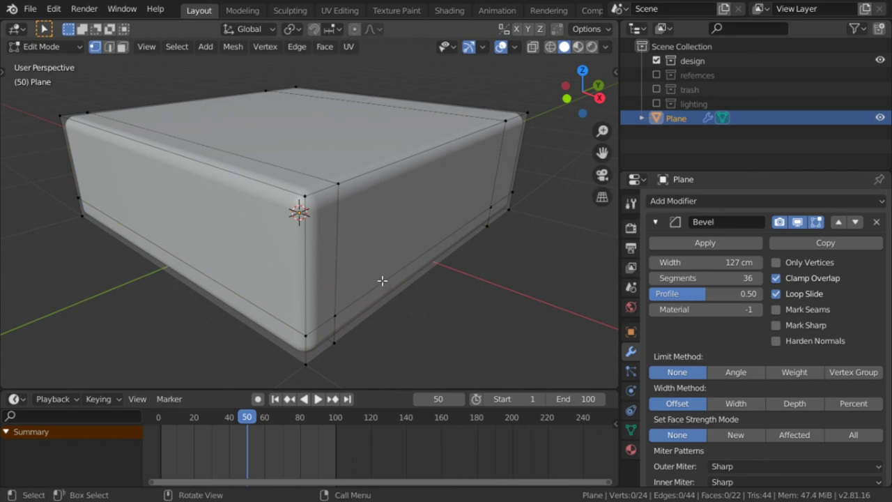
pyautogui.rightClick(319, 324)
pyautogui.press('Escape')
pyautogui.moveTo(346, 292)
pyautogui.mouseDown(button='middle')
pyautogui.moveTo(337, 275)
pyautogui.moveTo(228, 215)
pyautogui.moveTo(342, 289)
pyautogui.mouseUp(button='middle')
pyautogui.press('a')
pyautogui.hotkey('alt', 'a')
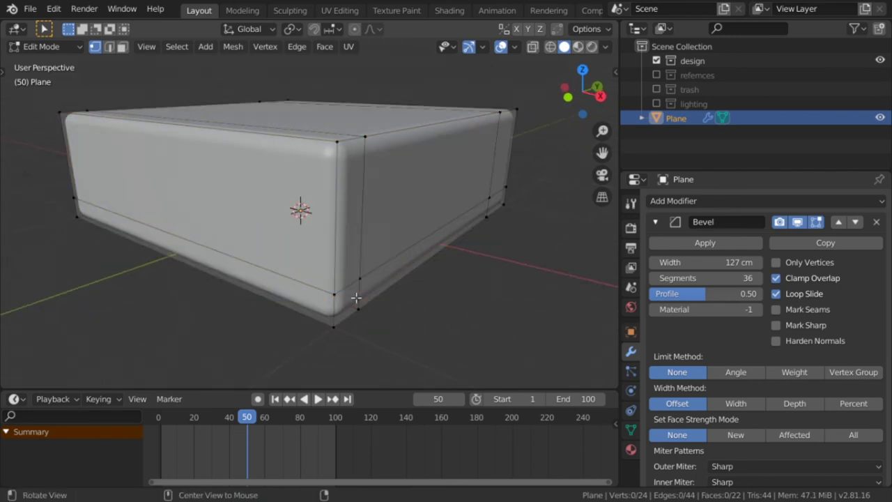
pyautogui.rightClick(345, 289)
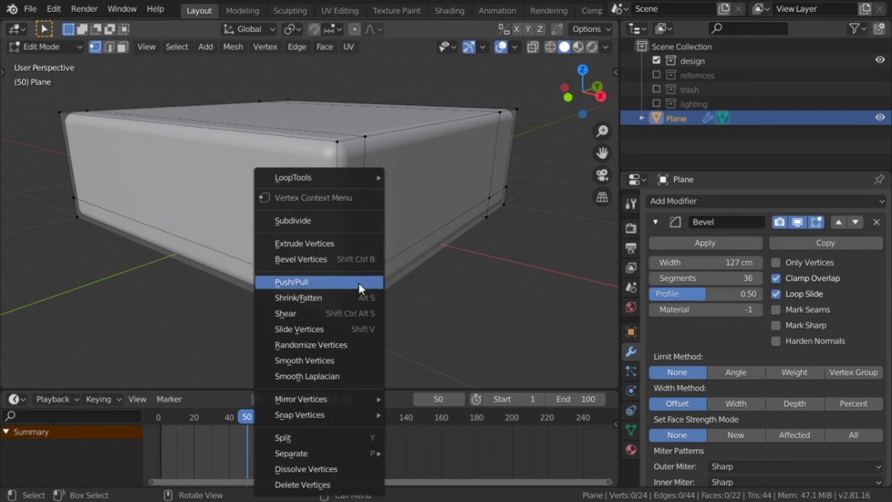
pyautogui.press('Escape')
pyautogui.press('KP_1')
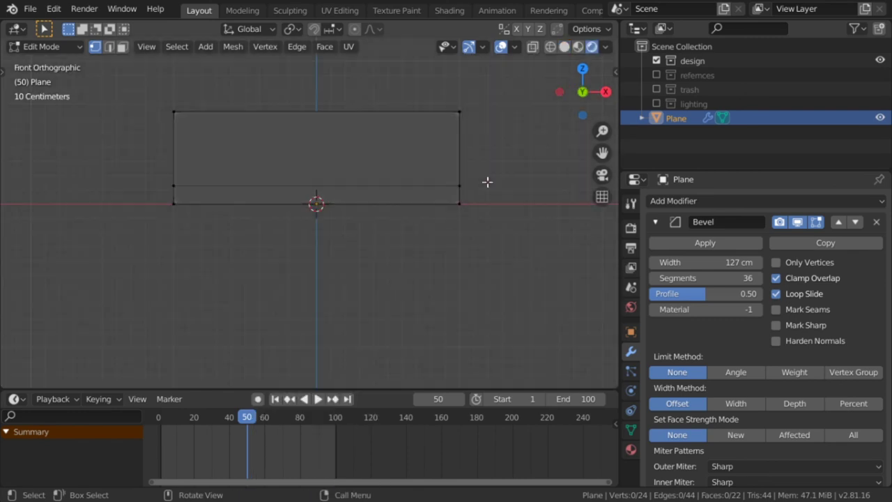
# - Box-select the lower edge row and trial Dissolve Vertices and Dissolve Edges, undoing both
pyautogui.moveTo(513, 169); pyautogui.dragTo(159, 193)
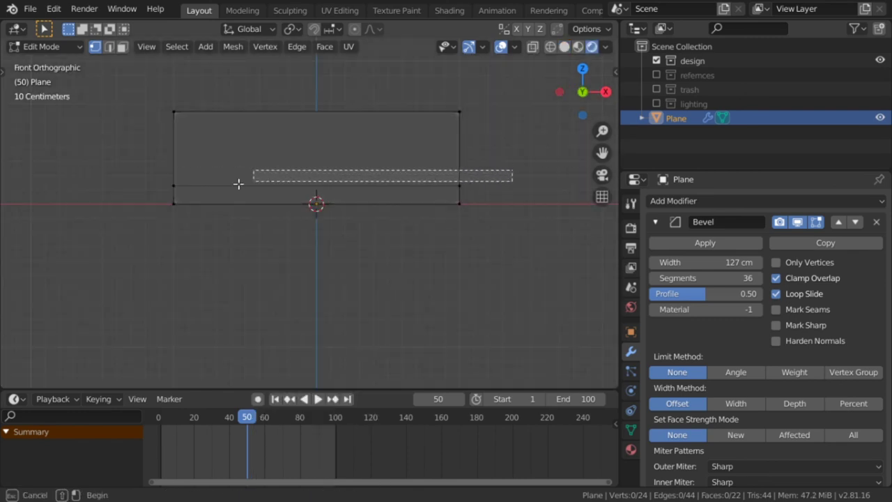
pyautogui.press('x')
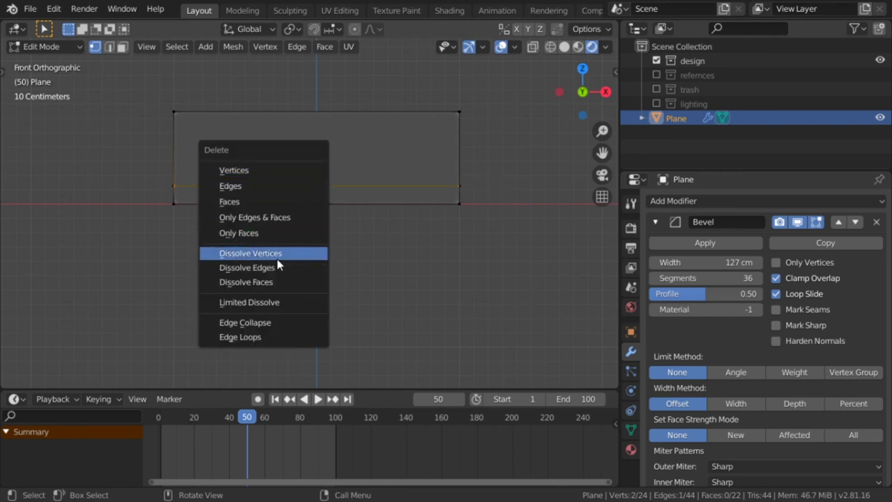
pyautogui.click(276, 256)
pyautogui.hotkey('ctrl', 'z')
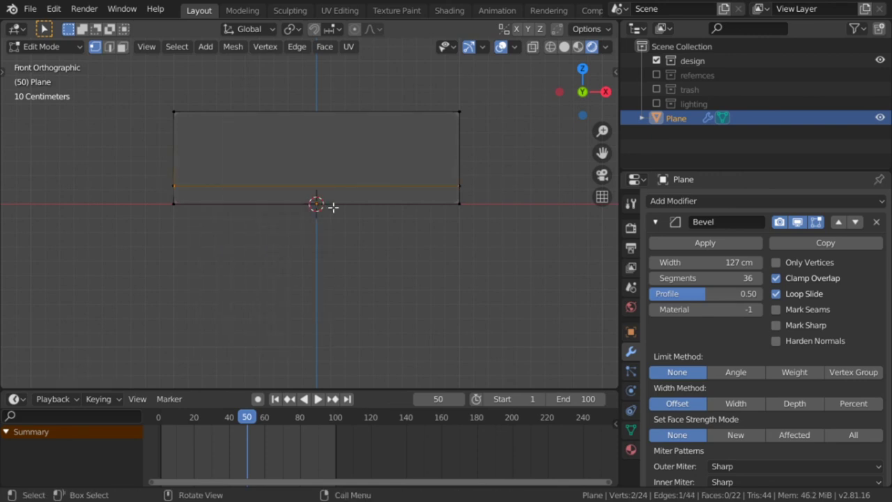
pyautogui.press('x')
pyautogui.click(323, 218)
pyautogui.moveTo(381, 215)
pyautogui.mouseDown(button='middle')
pyautogui.moveTo(414, 223)
pyautogui.moveTo(399, 231)
pyautogui.mouseUp(button='middle')
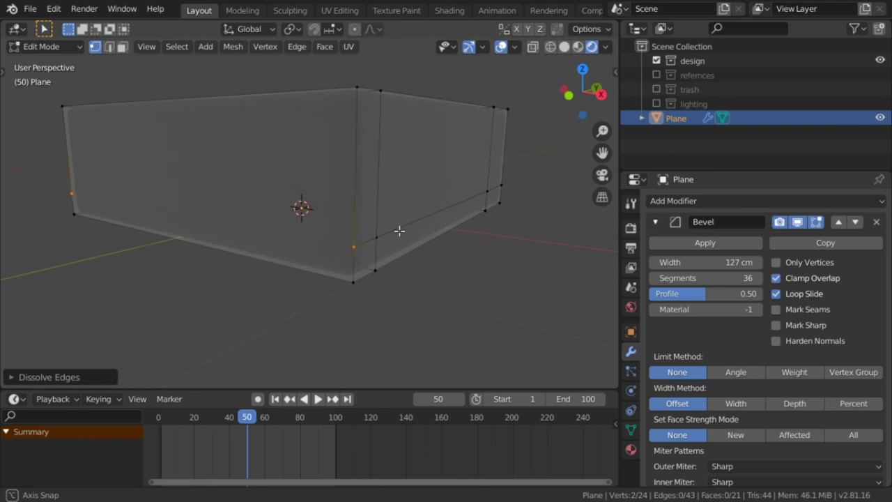
pyautogui.hotkey('ctrl', 'z')
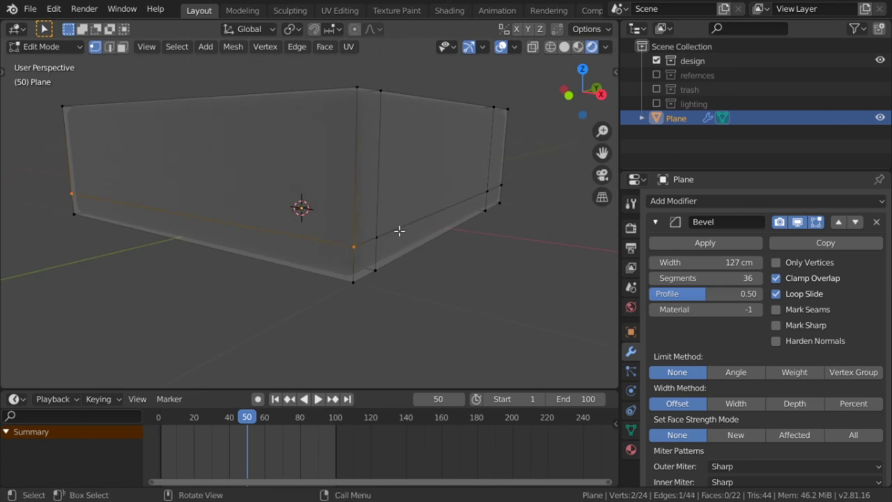
pyautogui.press('KP_1')
# - Box-select the middle edge row and dissolve its edges
pyautogui.press('`')
pyautogui.press('Escape')
pyautogui.moveTo(518, 177); pyautogui.dragTo(139, 198)
pyautogui.press('x')
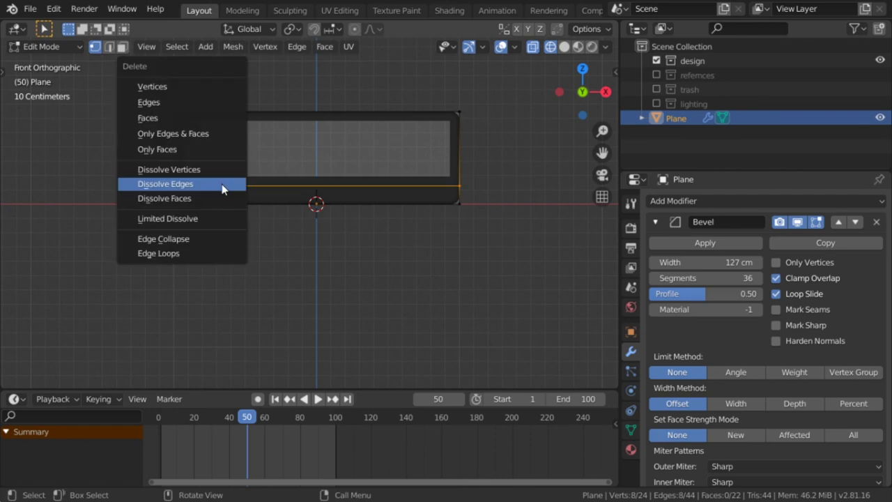
pyautogui.click(226, 186)
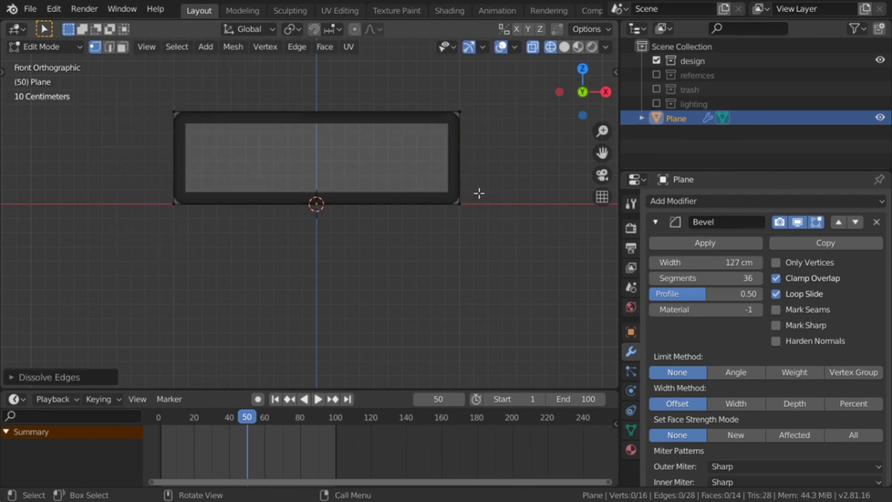
pyautogui.moveTo(478, 193); pyautogui.dragTo(412, 213, button='middle')
# - Change the Bevel modifier's Segments from 36 to 4
pyautogui.press('z')
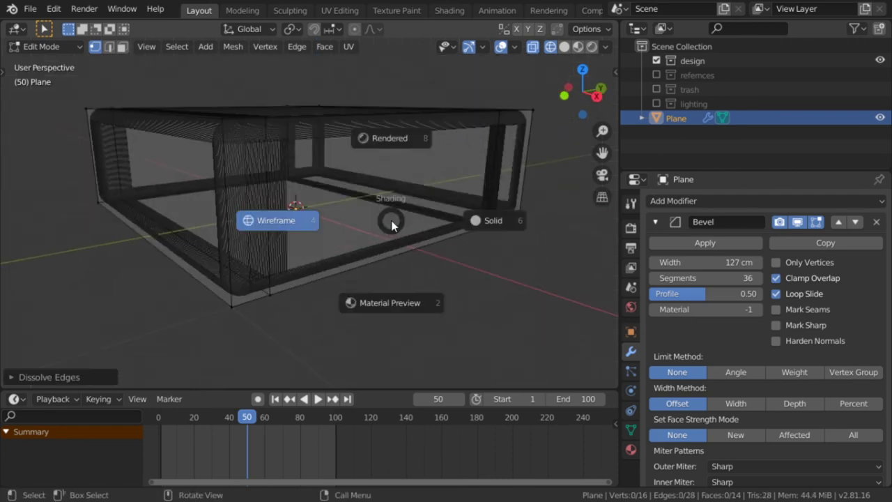
pyautogui.click(656, 222)
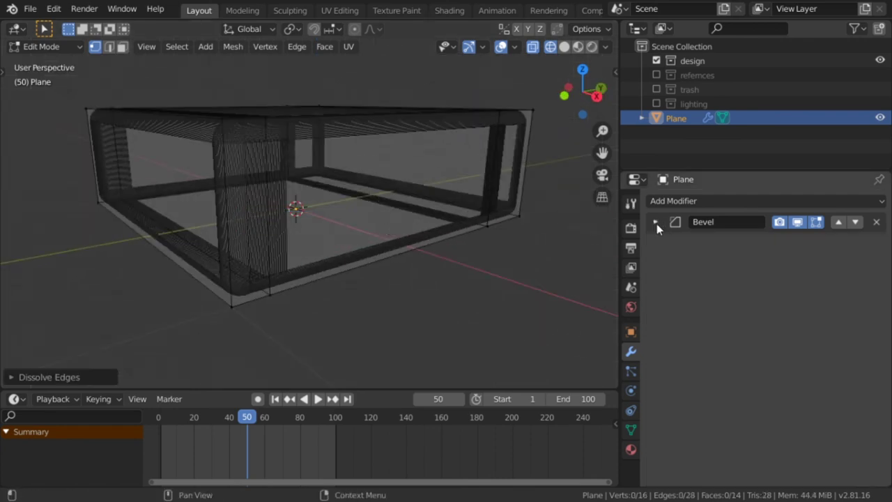
pyautogui.click(655, 222)
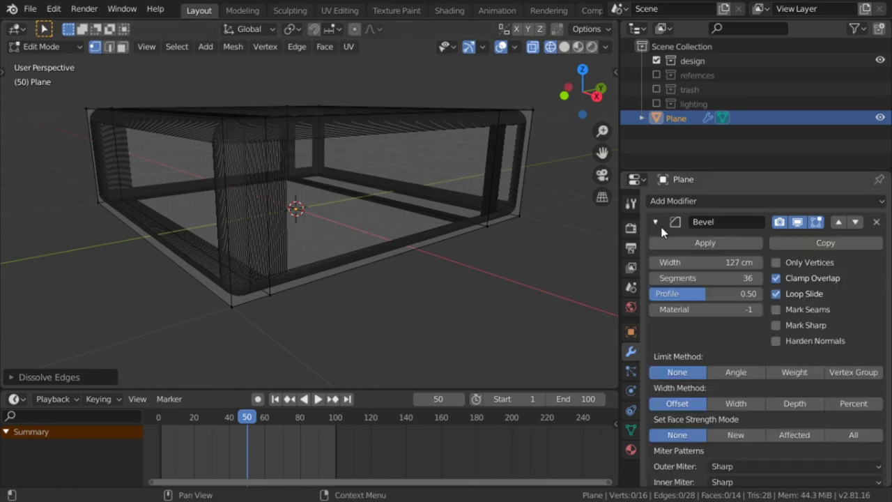
pyautogui.click(724, 278)
pyautogui.write('4')
pyautogui.press('Return')
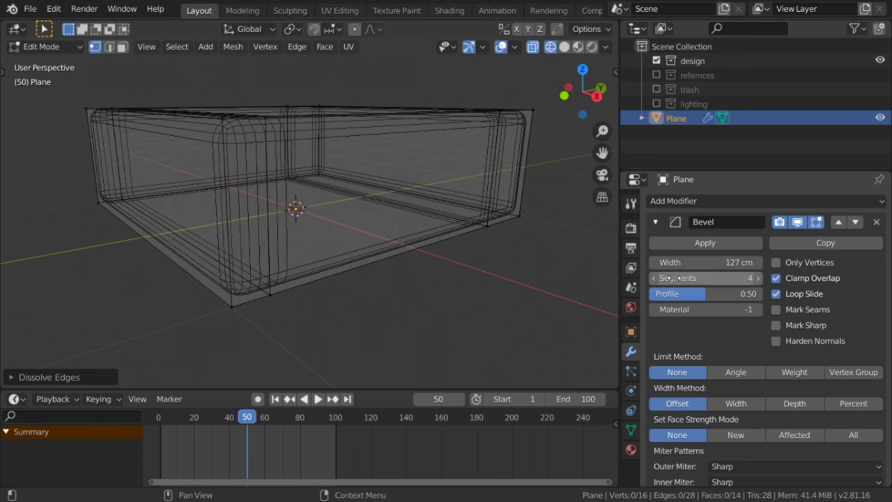
# - Switch back to Solid shading, select a vertex from the top view, and toggle out of Edit Mode
pyautogui.press('z')
pyautogui.click(556, 265)
pyautogui.moveTo(428, 262); pyautogui.dragTo(393, 288, button='middle')
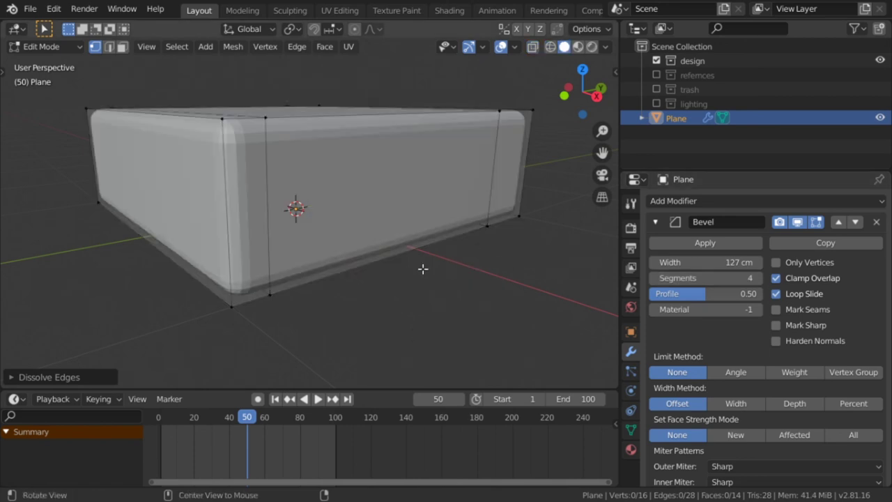
pyautogui.rightClick(243, 191)
pyautogui.press('Escape')
pyautogui.click(251, 190)
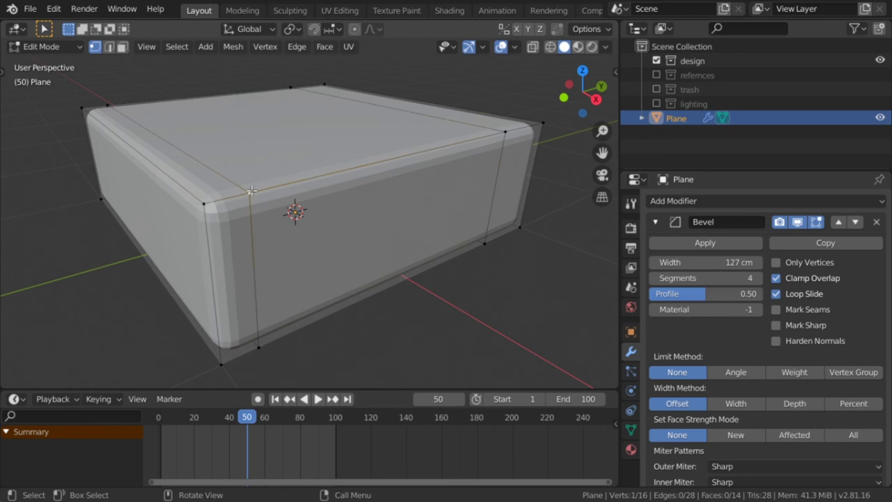
pyautogui.press('KP_7')
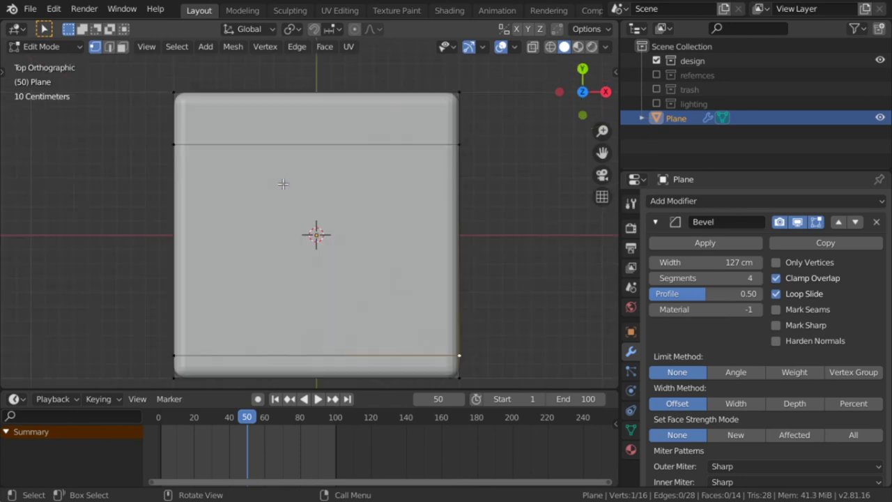
pyautogui.press('Tab')
pyautogui.press('`')
pyautogui.press('Tab')
pyautogui.press('Tab')
# - Delete the plane and add a new cube to the scene
pyautogui.press('x')
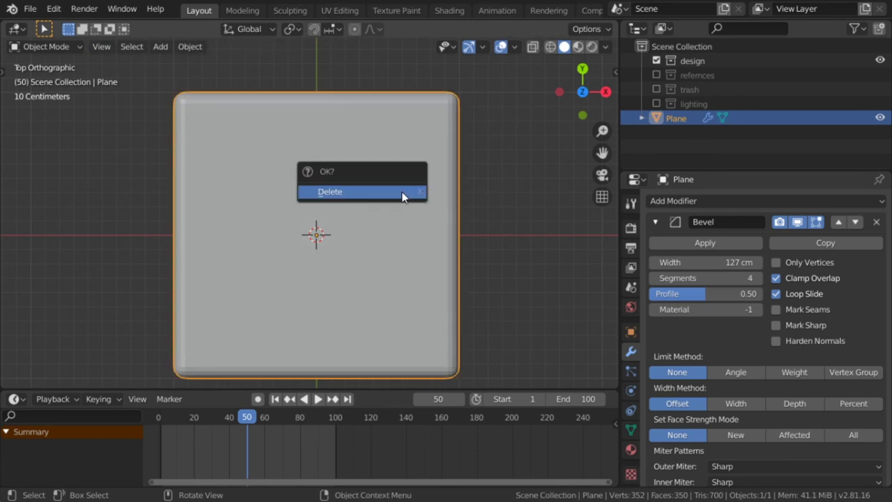
pyautogui.click(401, 191)
pyautogui.hotkey('shift', 'a')
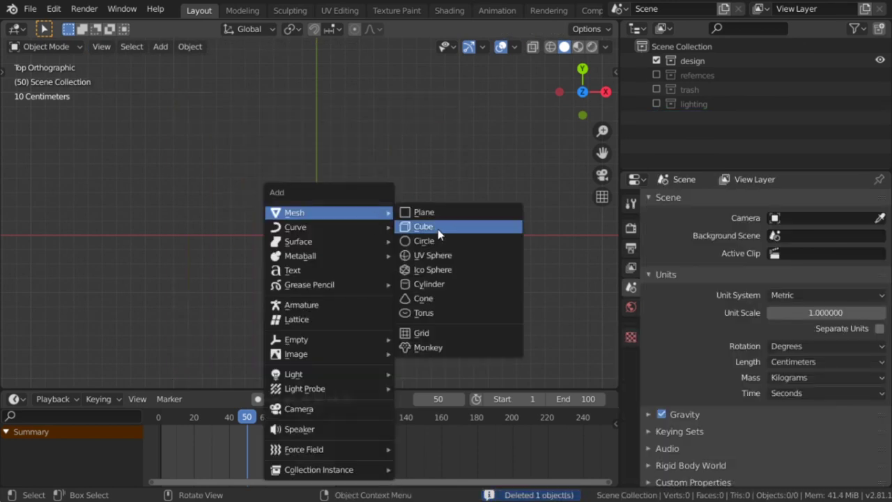
pyautogui.click(437, 228)
pyautogui.moveTo(437, 229)
pyautogui.mouseDown(button='middle')
pyautogui.moveTo(401, 234)
pyautogui.moveTo(588, 212)
pyautogui.mouseUp(button='middle')
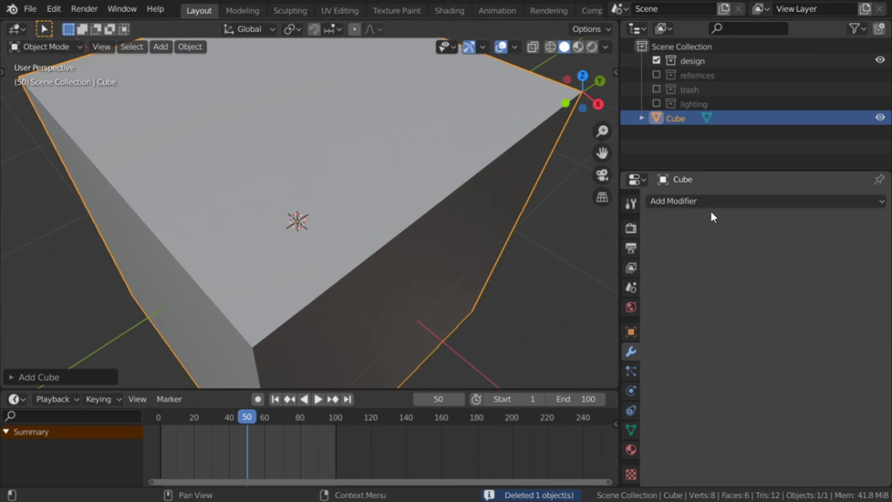
# - Add a Bevel modifier to the cube, with 3 segments and a width of about 16 cm
pyautogui.click(713, 205)
pyautogui.click(591, 248)
pyautogui.scroll(-2, 448, 282)
pyautogui.moveTo(449, 282)
pyautogui.mouseDown(button='middle')
pyautogui.moveTo(442, 251)
pyautogui.moveTo(557, 240)
pyautogui.mouseUp(button='middle')
pyautogui.click(758, 278)
pyautogui.click(758, 277)
pyautogui.moveTo(757, 263); pyautogui.dragTo(835, 266)
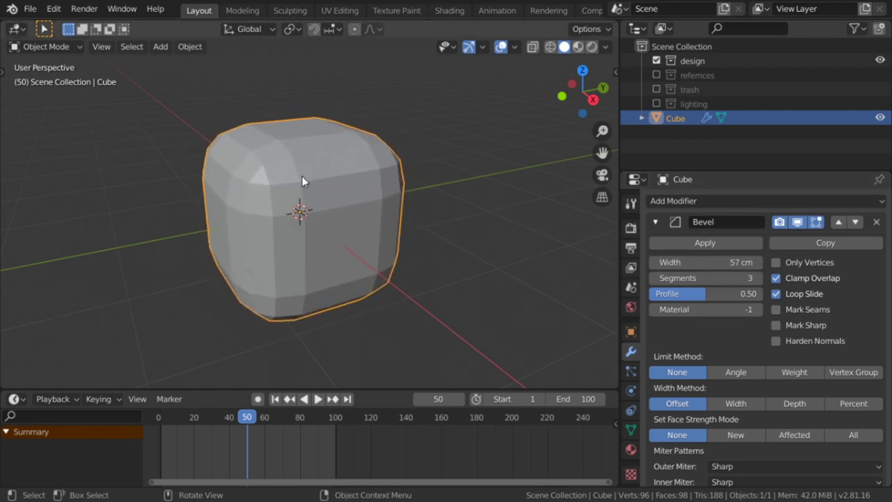
# - In front view, type a bevel width of 25 cm
pyautogui.press('KP_1')
pyautogui.click(732, 265)
pyautogui.hotkey('ctrl', 'shift', 'Left')
pyautogui.press('BackSpace')
pyautogui.press('Return')
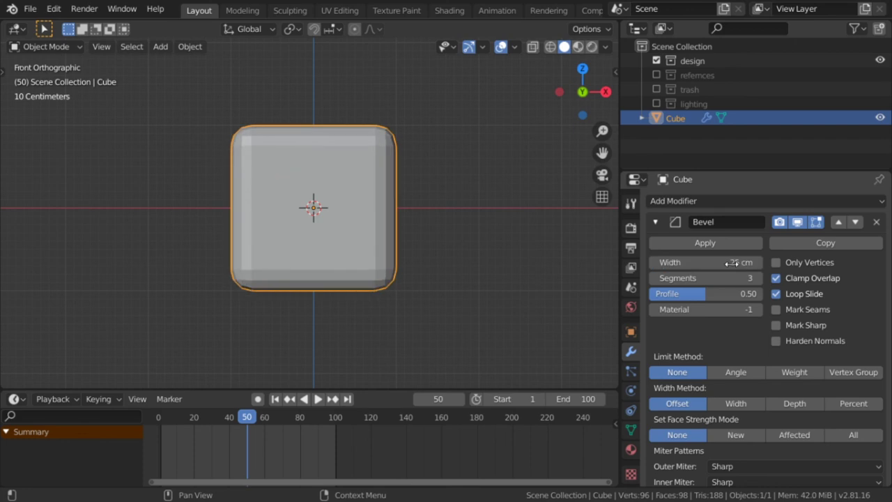
# - Raise the bevel segments to 5 and settle the width at 20 cm
pyautogui.doubleClick(757, 278)
pyautogui.moveTo(575, 246)
pyautogui.mouseDown(button='middle')
pyautogui.moveTo(423, 239)
pyautogui.moveTo(443, 240)
pyautogui.mouseUp(button='middle')
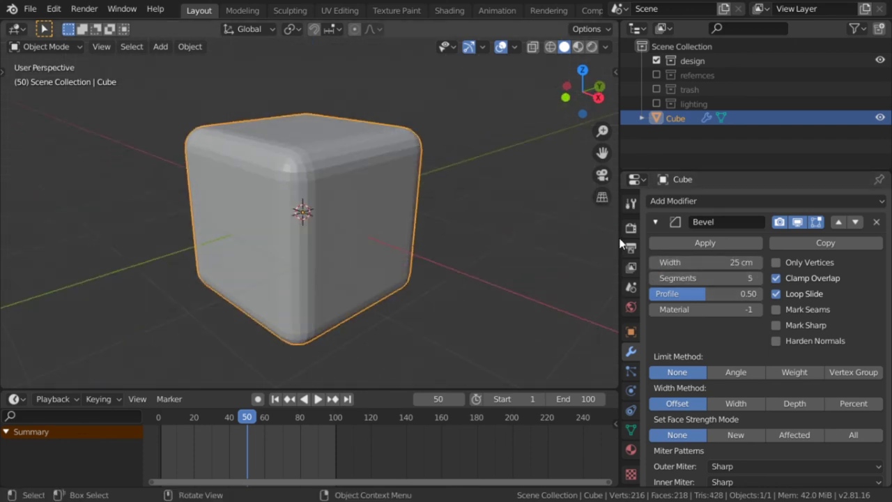
pyautogui.moveTo(704, 262)
pyautogui.mouseDown()
pyautogui.moveTo(724, 262)
pyautogui.moveTo(693, 262)
pyautogui.mouseUp()
pyautogui.moveTo(558, 255)
pyautogui.mouseDown(button='middle')
pyautogui.moveTo(231, 234)
pyautogui.moveTo(399, 253)
pyautogui.mouseUp(button='middle')
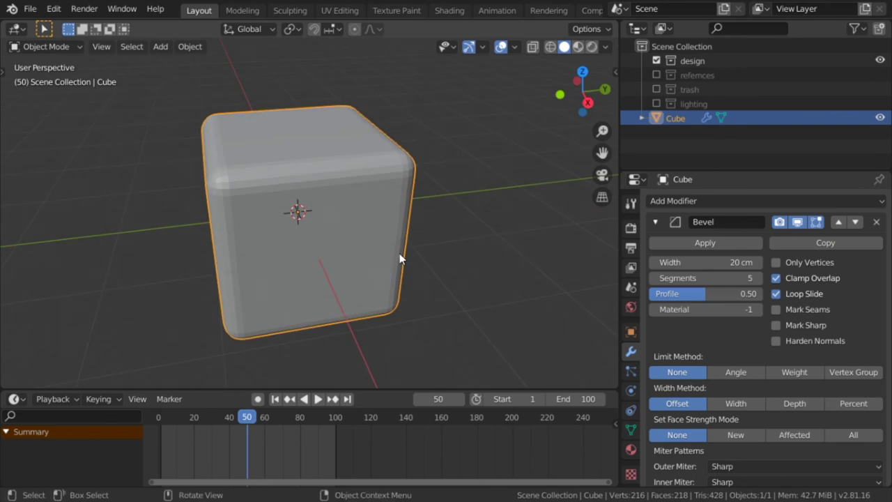
# - Orbit and zoom to inspect the rounded cube from several angles
pyautogui.moveTo(282, 259); pyautogui.dragTo(411, 215, button='middle')
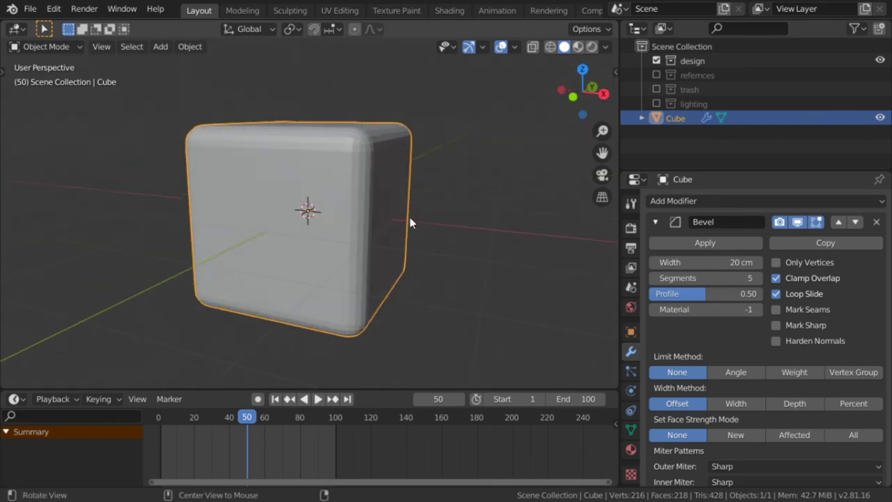
pyautogui.scroll(-2, 777, 317)
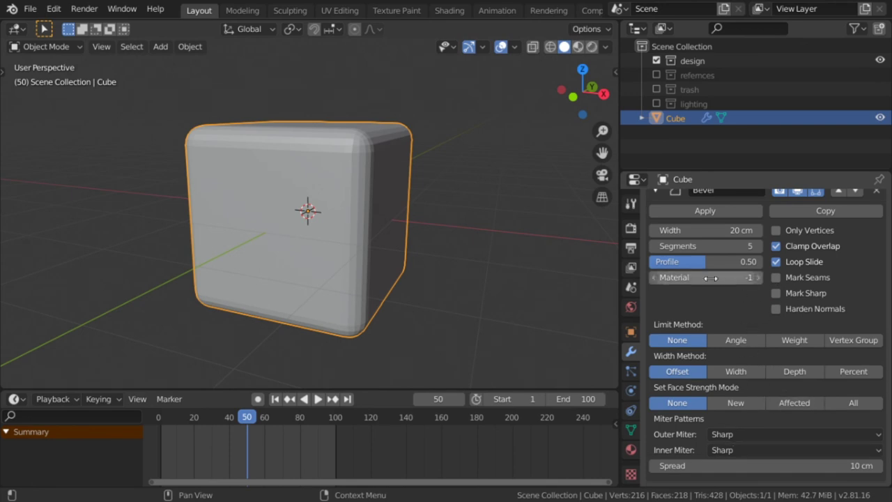
pyautogui.moveTo(430, 158); pyautogui.dragTo(391, 210, button='middle')
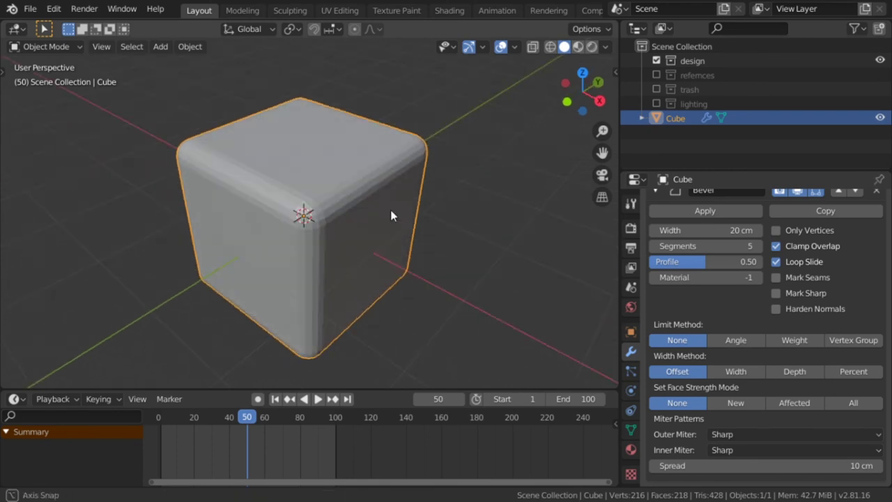